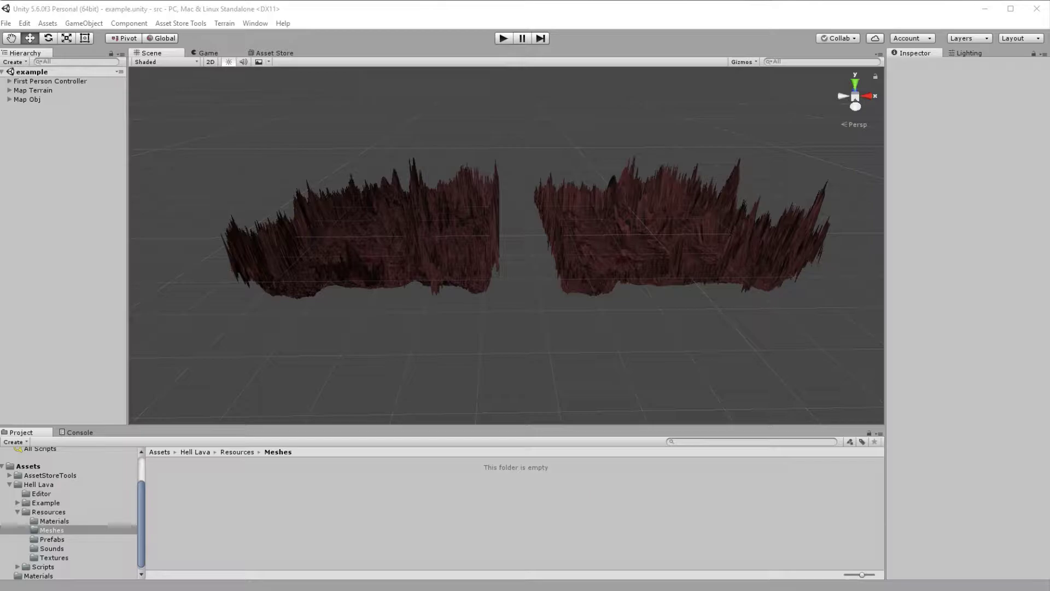
Step: Examine the mesh parts that make up Map Obj and the Terrain object under Map Terrain
{"action": "left_click", "coordinate": [49, 99]}
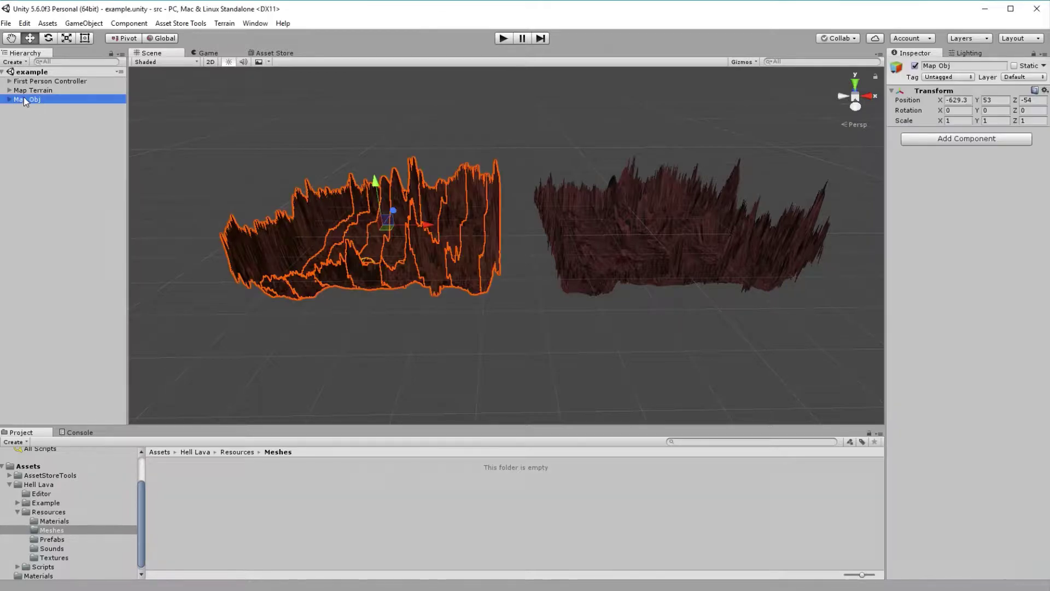
{"action": "left_click", "coordinate": [9, 99]}
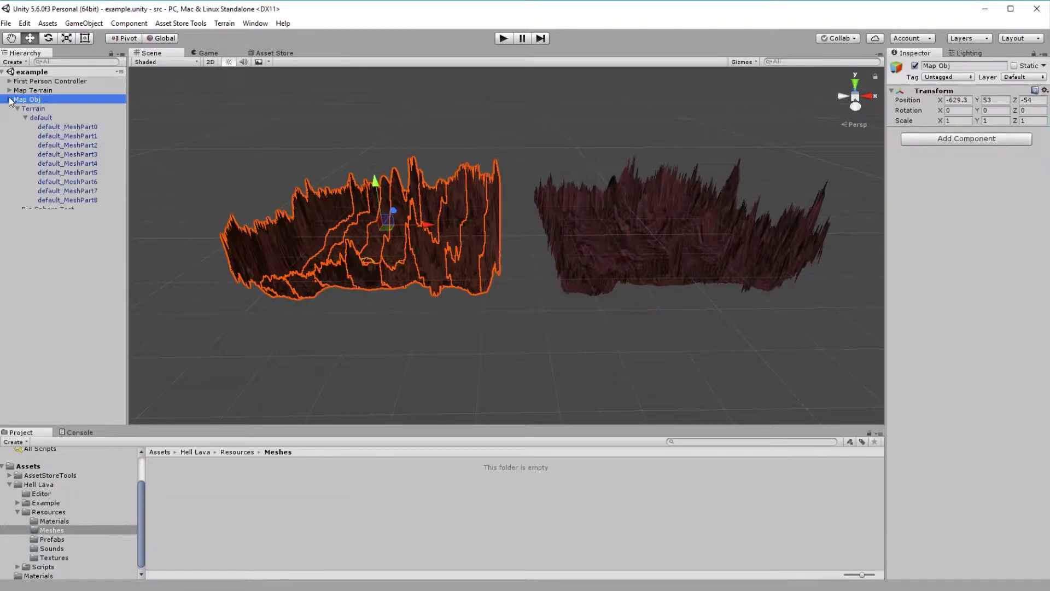
{"action": "left_click", "coordinate": [61, 132]}
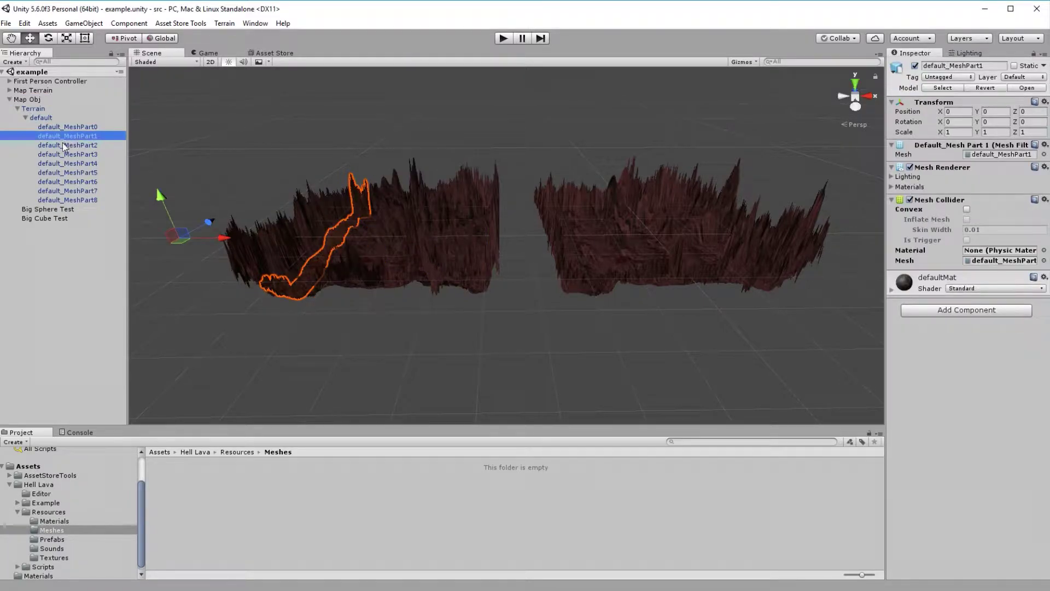
{"action": "left_click", "coordinate": [70, 173]}
{"action": "left_click", "coordinate": [75, 190]}
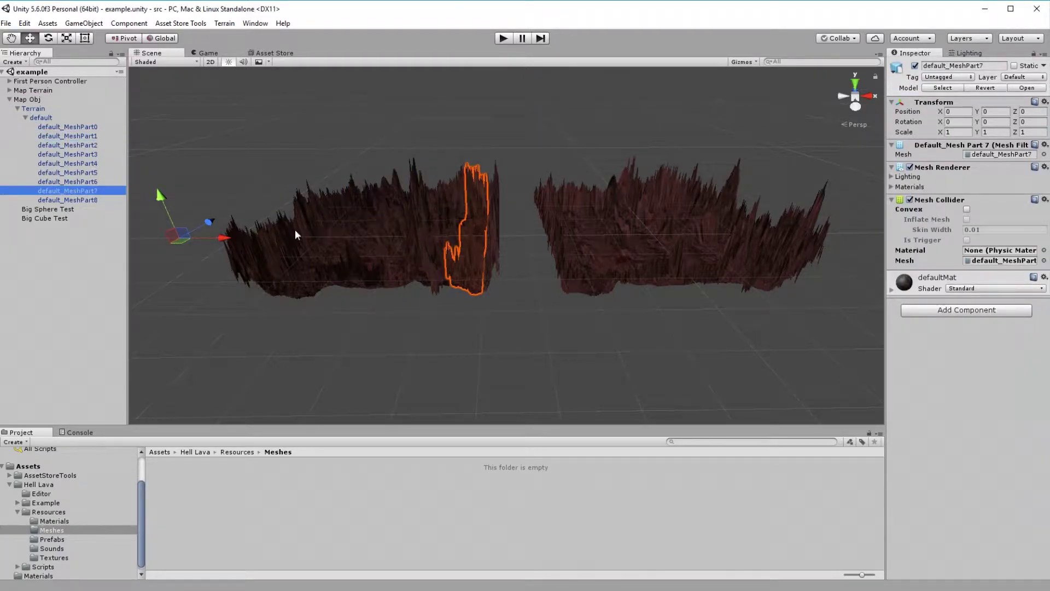
{"action": "left_click", "coordinate": [599, 248]}
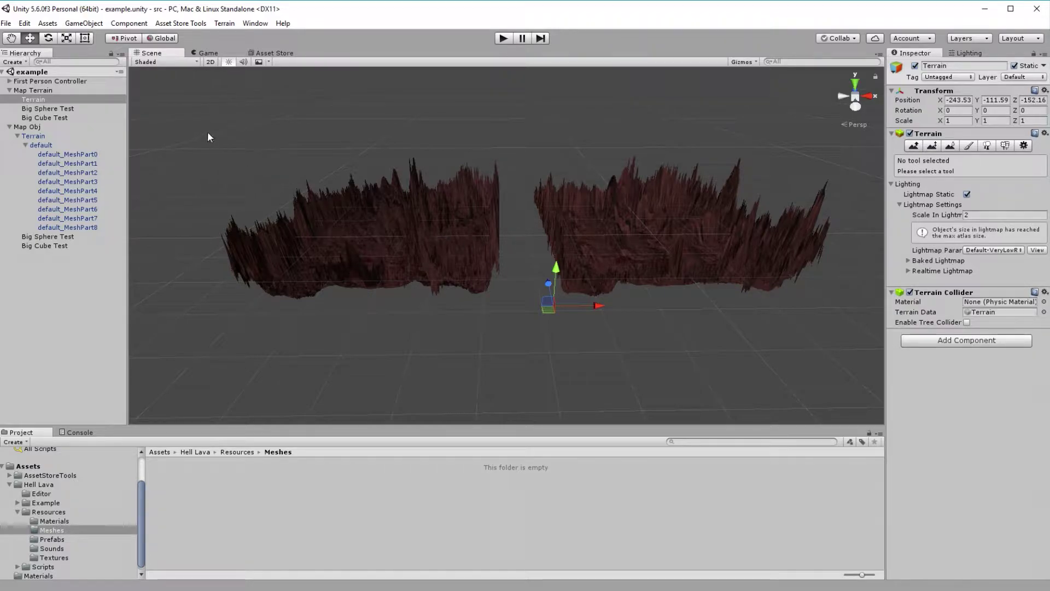
Step: Open the Lava environment creator and dock its window between the Scene view and the Inspector
{"action": "left_click", "coordinate": [84, 23]}
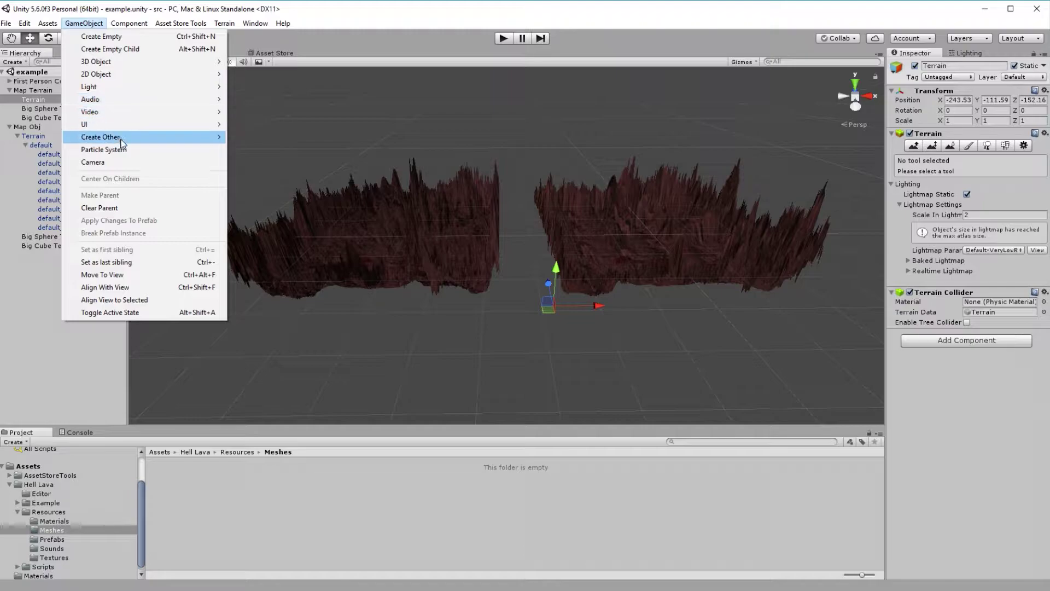
{"action": "mouse_move", "coordinate": [149, 137]}
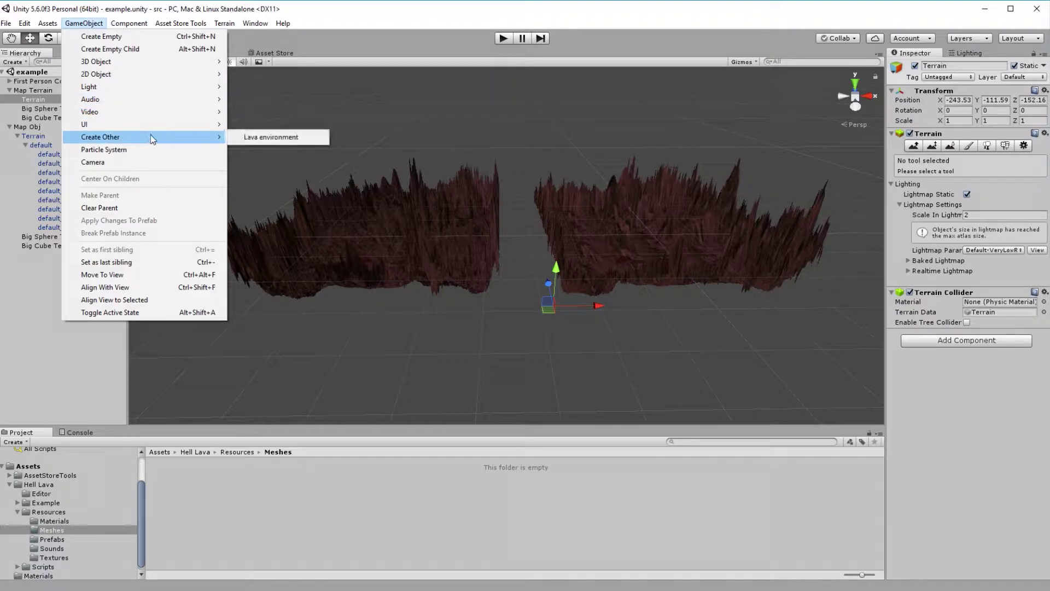
{"action": "left_click", "coordinate": [245, 140]}
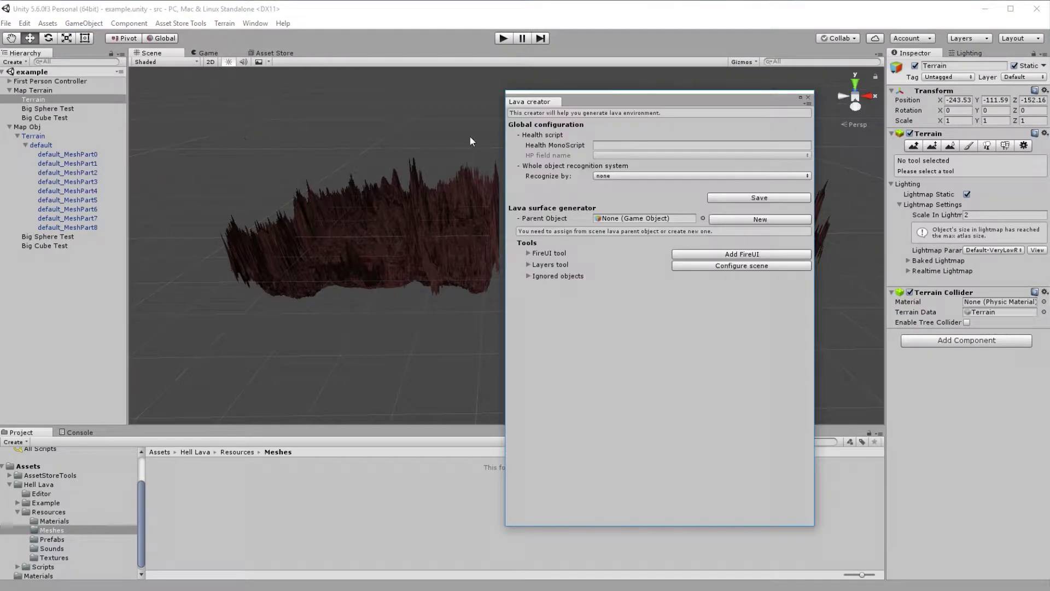
{"action": "left_click_drag", "start_coordinate": [526, 102], "coordinate": [880, 188]}
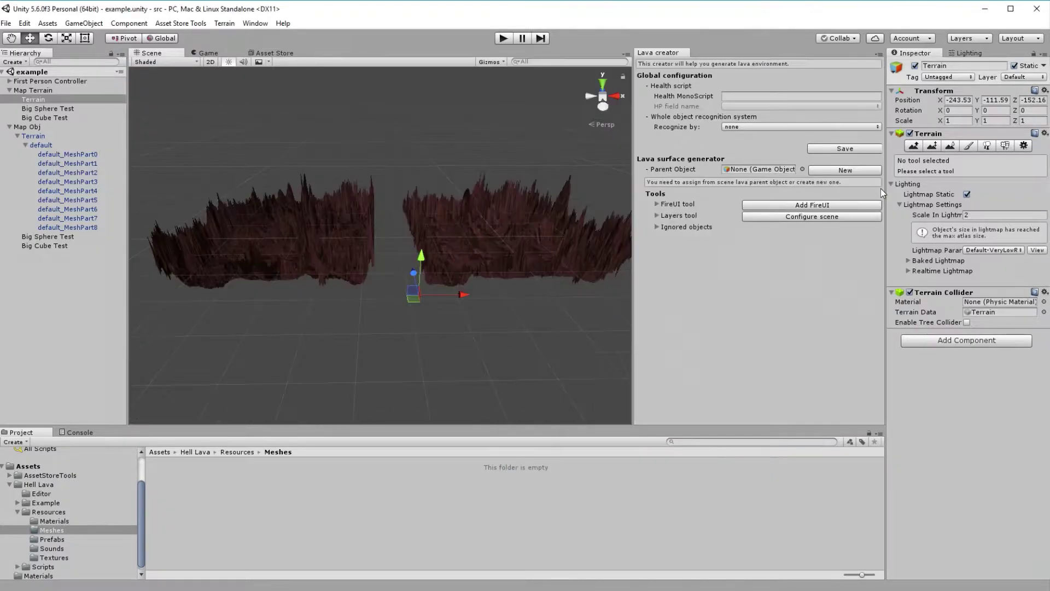
Step: Create a new lava parent object and nest it under Map Terrain
{"action": "left_click", "coordinate": [835, 171]}
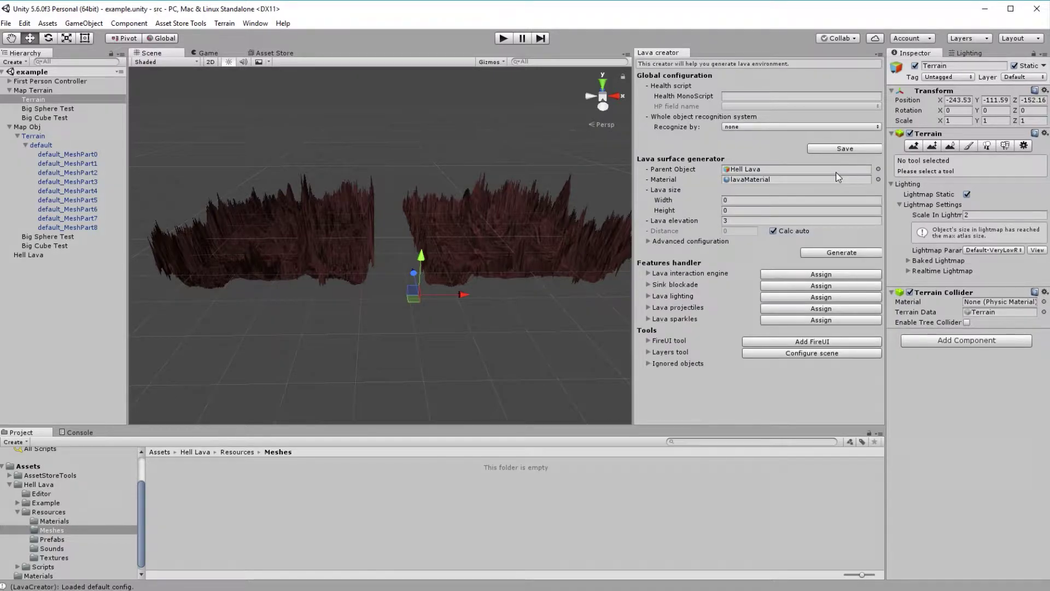
{"action": "left_click", "coordinate": [43, 255]}
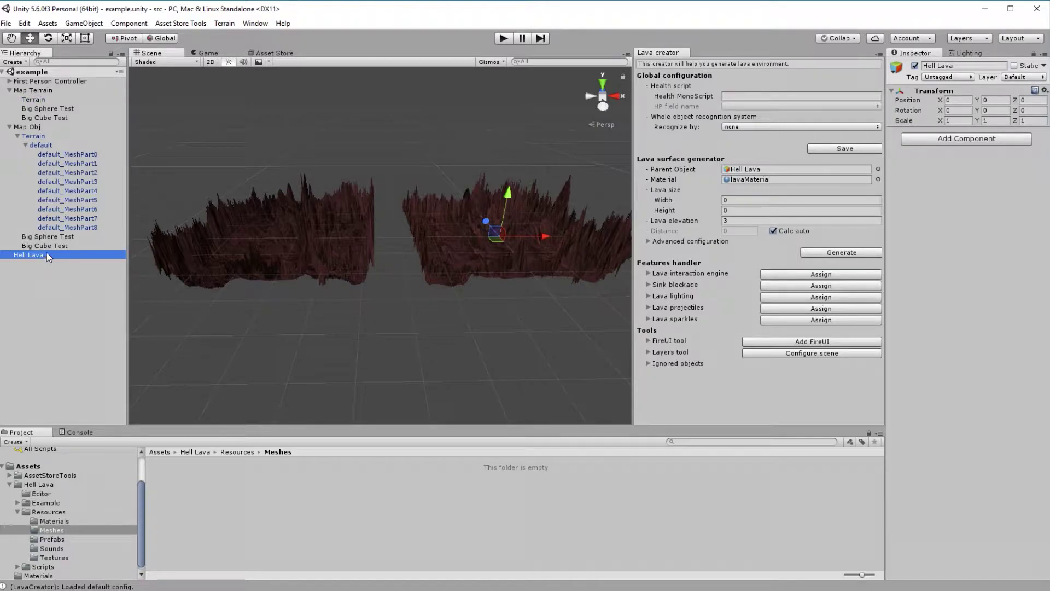
{"action": "left_click_drag", "start_coordinate": [47, 252], "coordinate": [73, 125]}
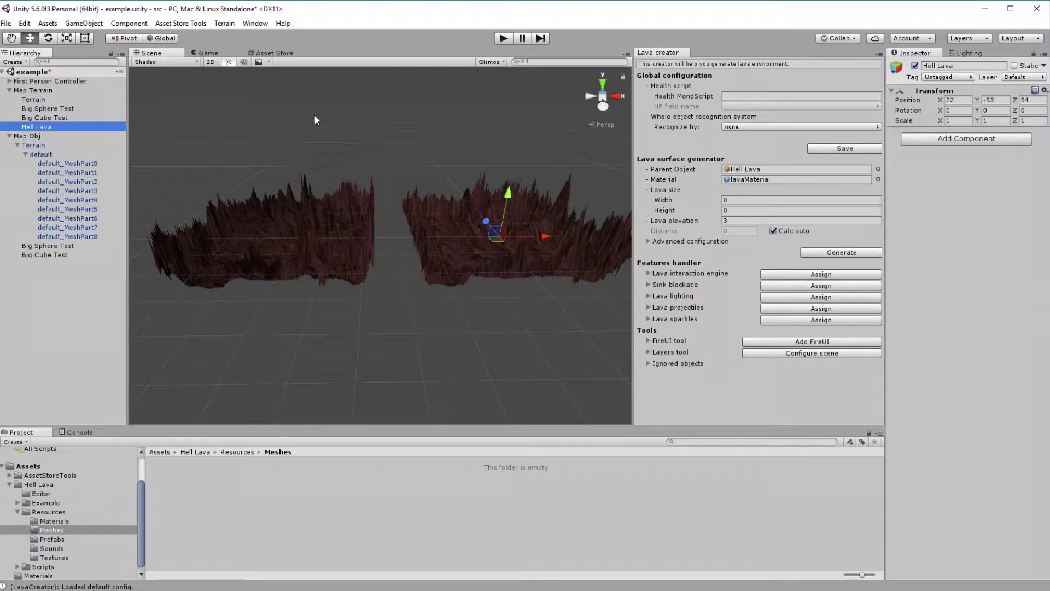
Step: Rename the new lava object under Map Terrain as Hell Lava Terrain
{"action": "left_click", "coordinate": [977, 67]}
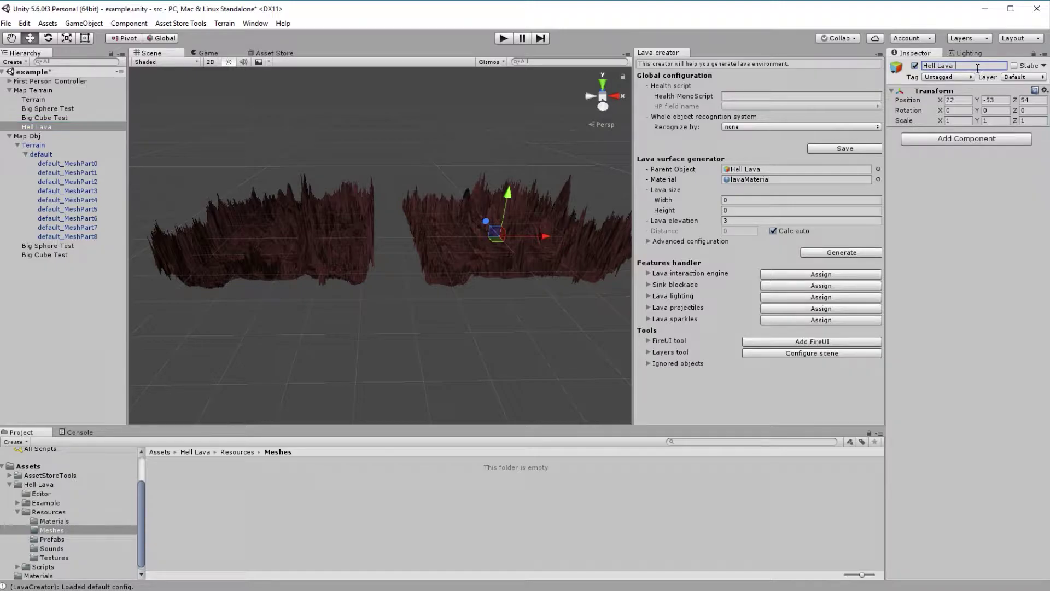
{"action": "type", "text": "Terrain"}
{"action": "key", "text": "Return"}
Step: Set the position of Hell Lava Terrain to X -240, Y -100 and Z -145
{"action": "left_click", "coordinate": [965, 100]}
{"action": "type", "text": "-240"}
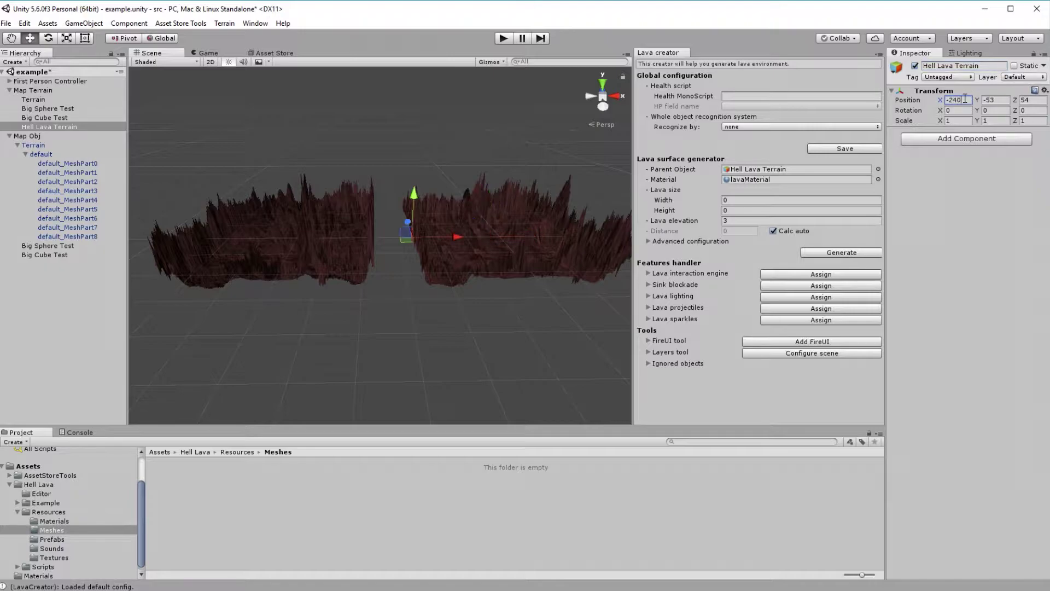
{"action": "key", "text": "Tab"}
{"action": "type", "text": "-100"}
{"action": "key", "text": "Tab"}
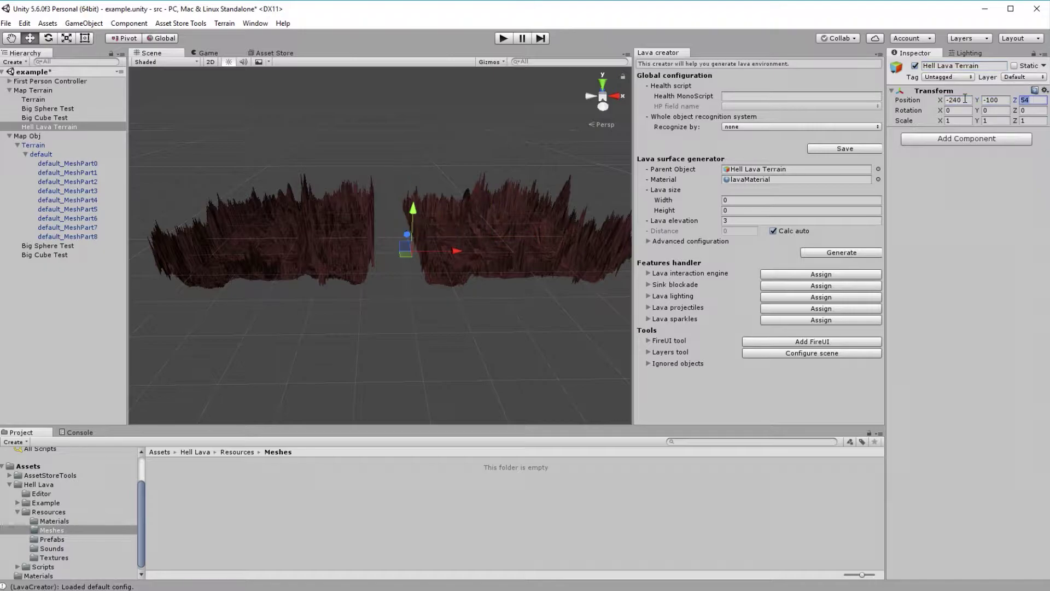
{"action": "type", "text": "-145"}
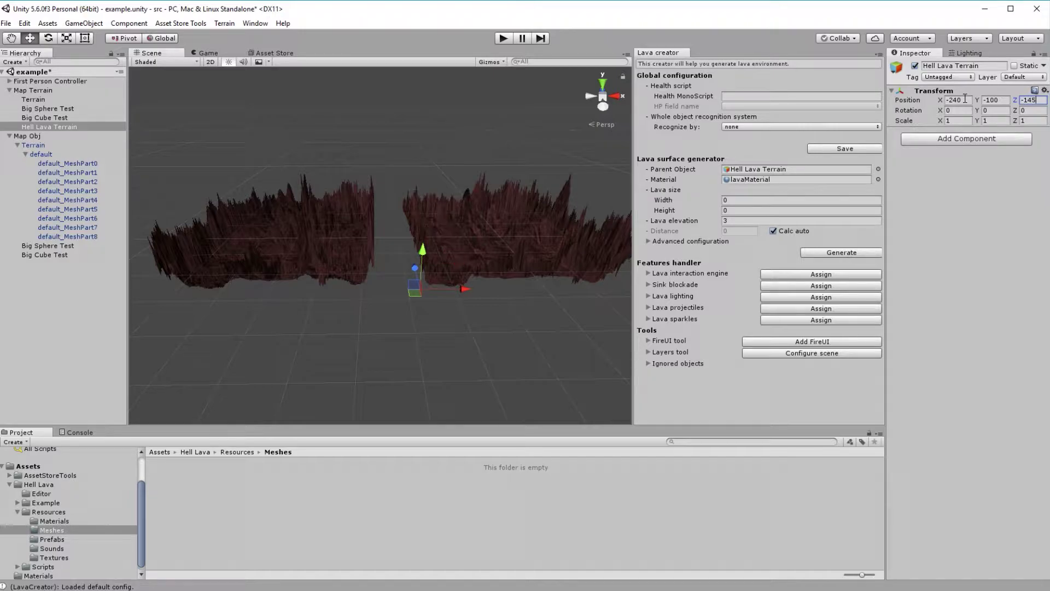
Step: Set the lava size for Hell Lava Terrain to width 500 and height 500
{"action": "left_click", "coordinate": [736, 199]}
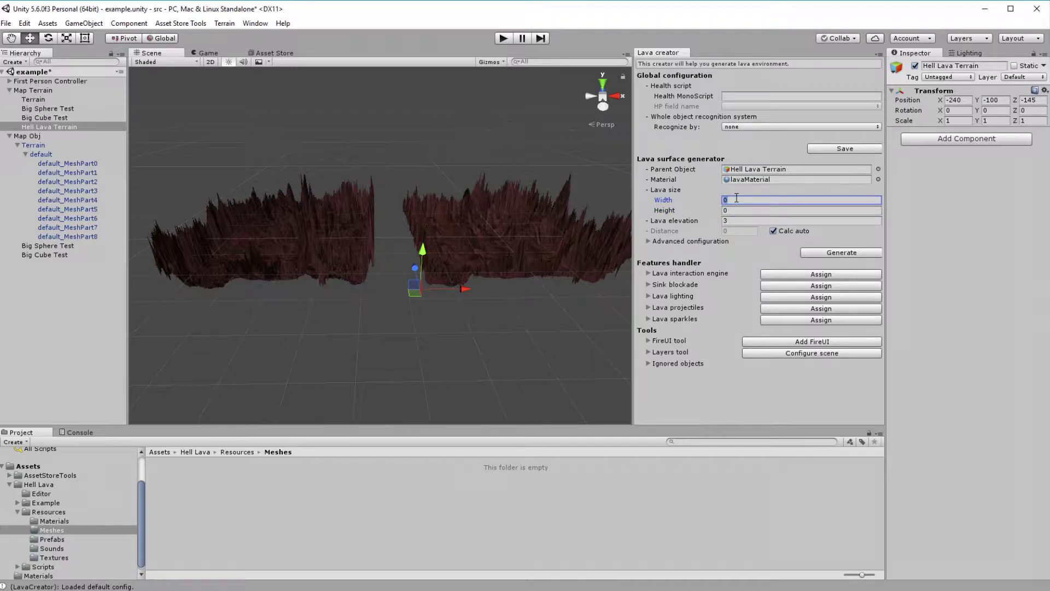
{"action": "type", "text": "500"}
{"action": "left_click", "coordinate": [737, 212]}
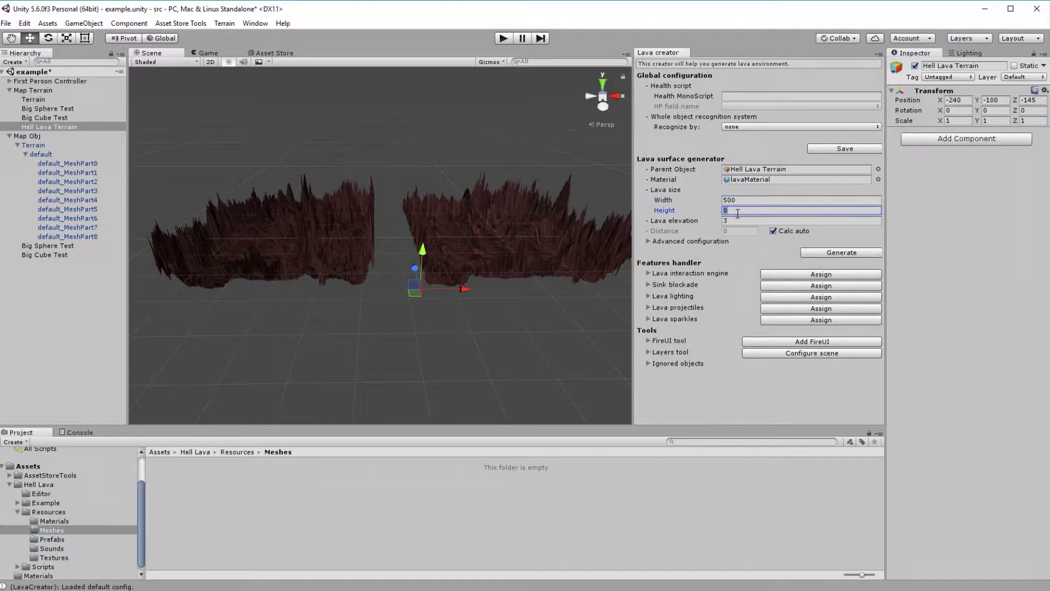
{"action": "type", "text": "500"}
Step: Try to generate the lava surface with its height set to 0
{"action": "left_click", "coordinate": [827, 255]}
{"action": "left_click_drag", "start_coordinate": [732, 210], "coordinate": [701, 203]}
{"action": "type", "text": "0"}
{"action": "left_click", "coordinate": [837, 253]}
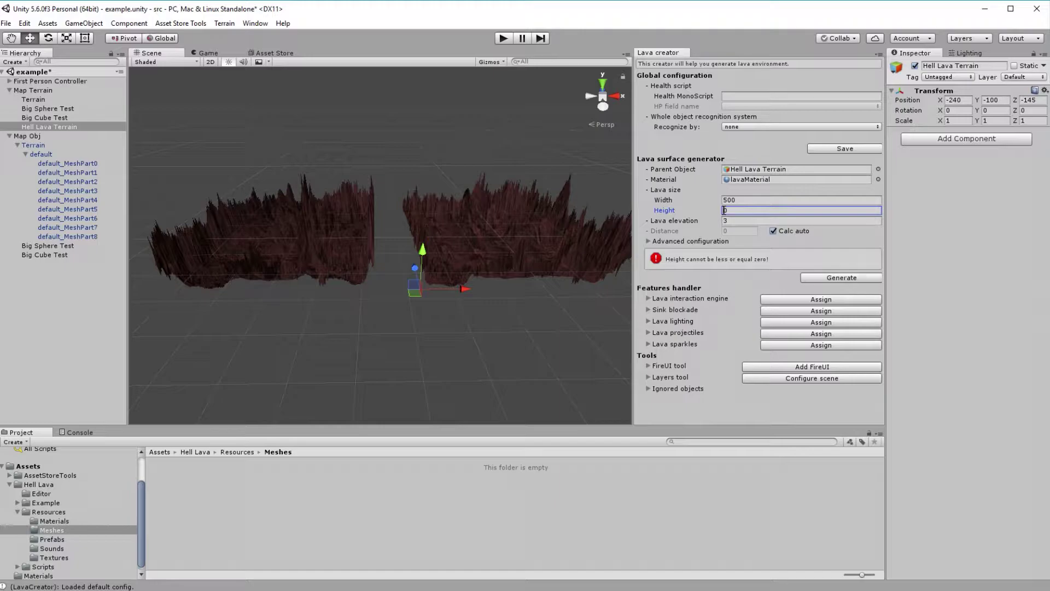
Step: Set the lava height to 500 and generate the lava surface for Hell Lava Terrain
{"action": "type", "text": "500"}
{"action": "left_click", "coordinate": [818, 278]}
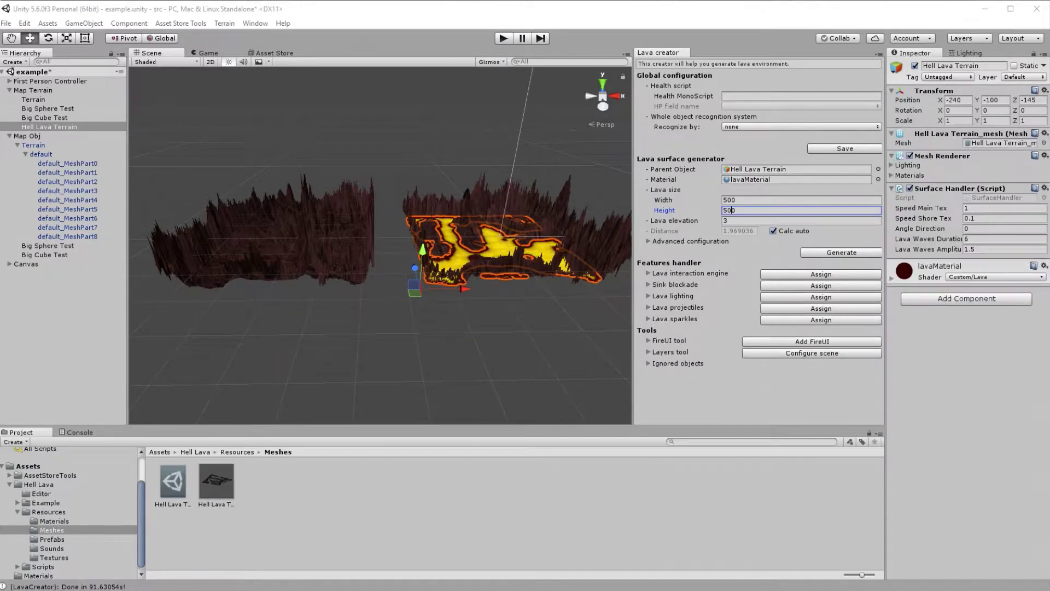
Step: Examine the generated lava surface up close across the terrain and around the Big Sphere Test object
{"action": "right_click_drag", "start_coordinate": [495, 305], "coordinate": [502, 305]}
{"action": "key", "text": "w"}
{"action": "left_click_drag", "start_coordinate": [502, 306], "coordinate": [545, 296], "text": "alt"}
{"action": "scroll", "coordinate": [544, 296], "scroll_direction": "up", "scroll_amount": 10, "text": "alt"}
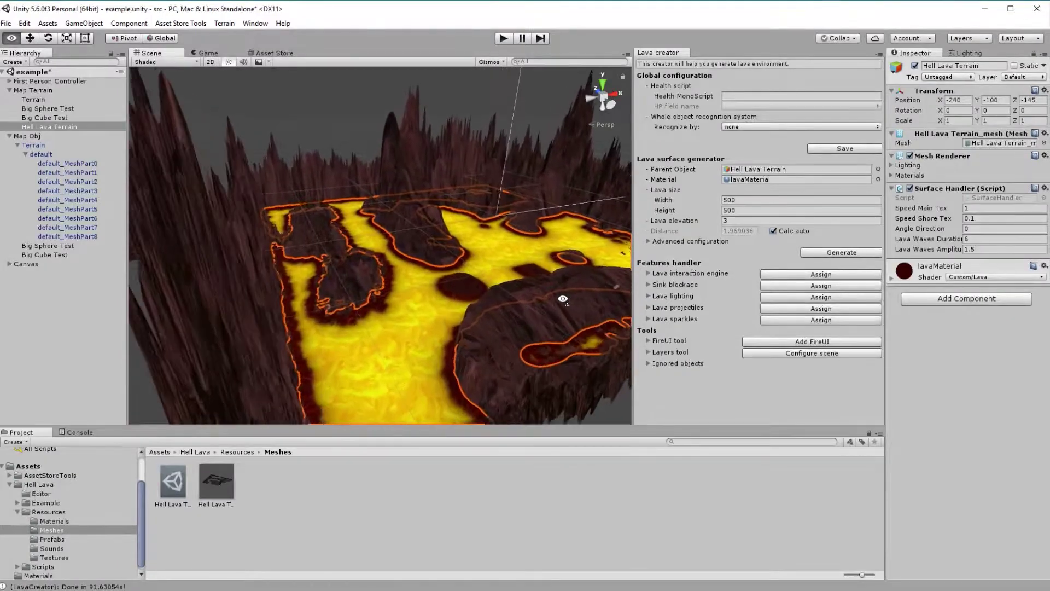
{"action": "key", "text": "w"}
{"action": "right_click_drag", "start_coordinate": [538, 296], "coordinate": [305, 376]}
{"action": "key", "text": "w"}
{"action": "key", "text": "w"}
{"action": "key", "text": "s"}
{"action": "key", "text": "w"}
{"action": "left_click_drag", "start_coordinate": [305, 377], "coordinate": [419, 242], "text": "alt"}
{"action": "left_click", "coordinate": [418, 241]}
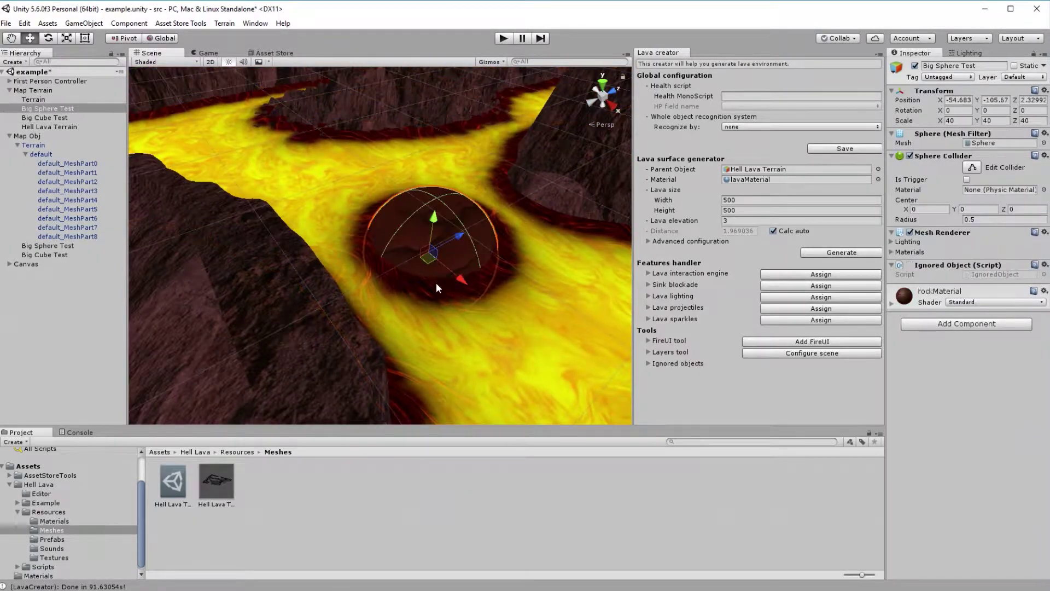
Step: Inspect the lava edge around the Big Cube Test object and return to an overview of both maps
{"action": "left_click_drag", "start_coordinate": [435, 282], "coordinate": [567, 277], "text": "alt"}
{"action": "left_click", "coordinate": [567, 276]}
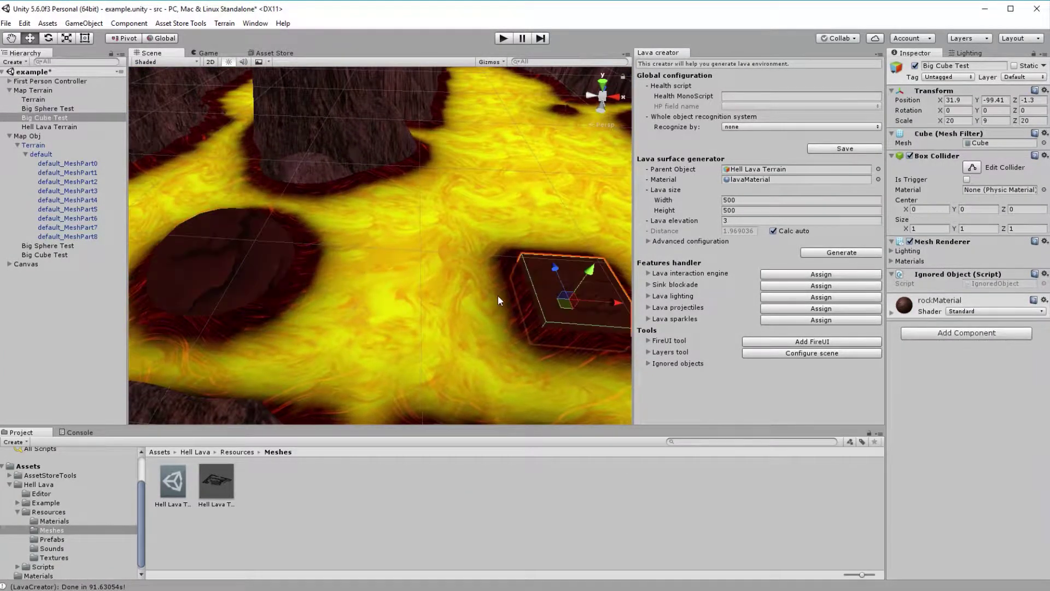
{"action": "left_click_drag", "start_coordinate": [498, 295], "coordinate": [602, 302], "text": "alt"}
{"action": "key", "text": "w"}
{"action": "right_click_drag", "start_coordinate": [603, 303], "coordinate": [688, 240]}
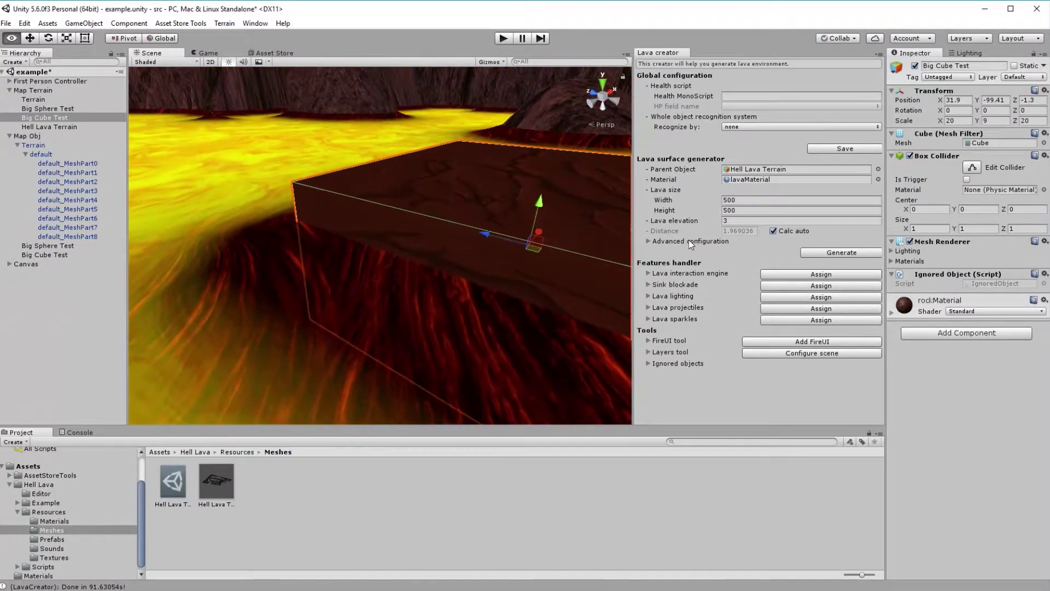
{"action": "left_click_drag", "start_coordinate": [602, 246], "coordinate": [540, 307], "text": "alt"}
{"action": "key", "text": "s"}
{"action": "right_click_drag", "start_coordinate": [540, 307], "coordinate": [253, 172]}
{"action": "right_click_drag", "start_coordinate": [253, 172], "coordinate": [181, 132]}
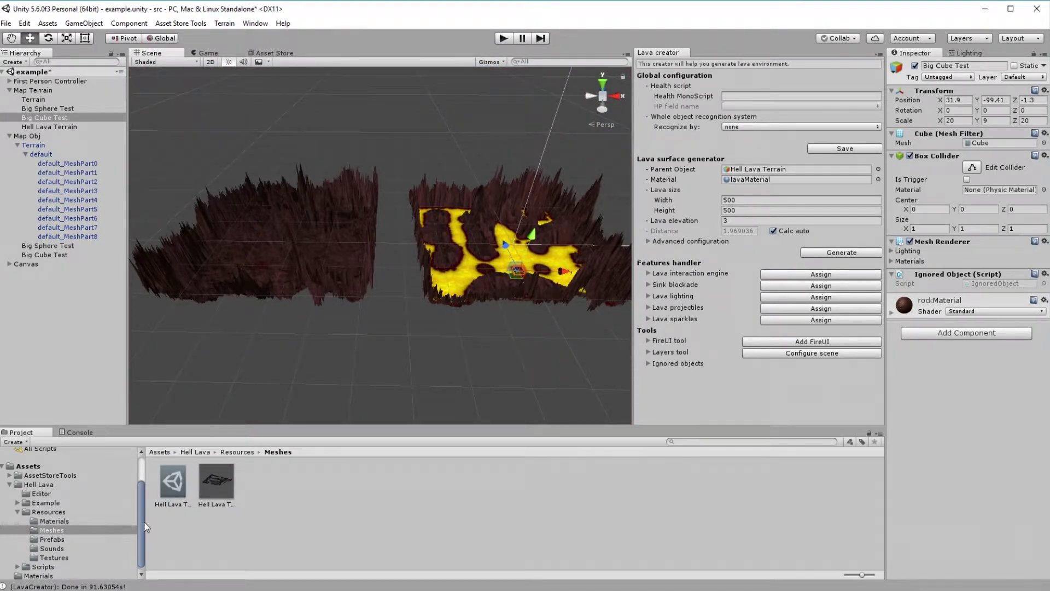
Step: Examine the generated Hell Lava Terrain_data and Hell Lava Terrain_mesh assets in the Meshes folder
{"action": "left_click", "coordinate": [173, 499]}
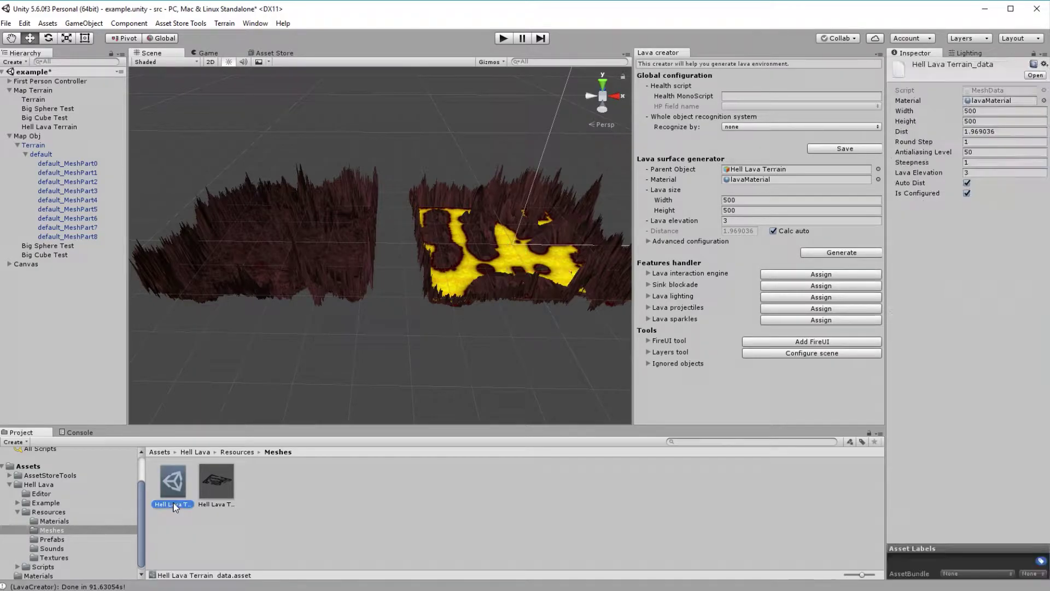
{"action": "left_click", "coordinate": [217, 484]}
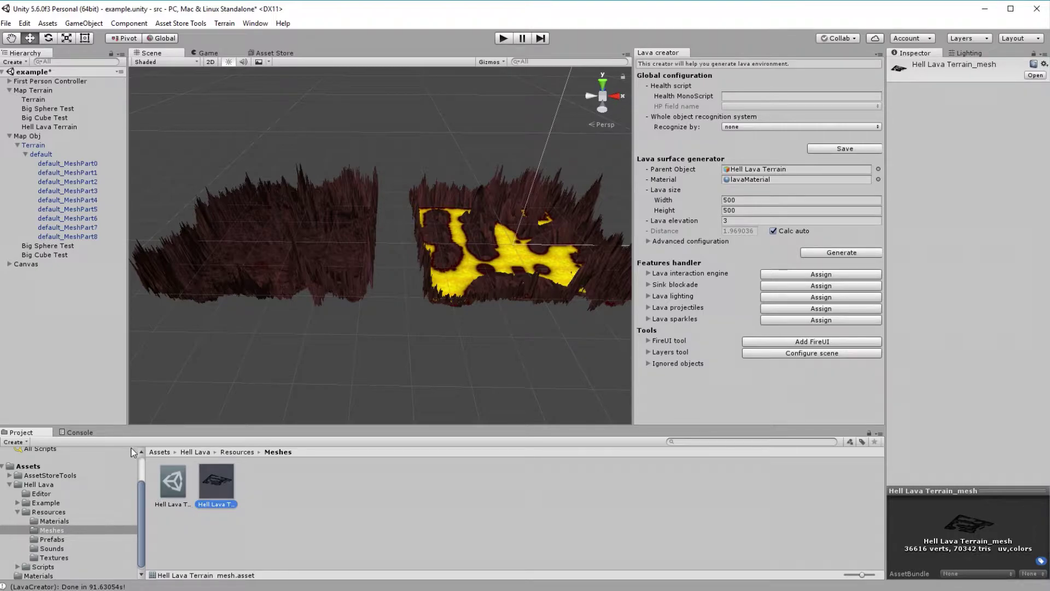
Step: Clear the lava creator's parent object to None and create a new lava parent object
{"action": "left_click", "coordinate": [878, 170]}
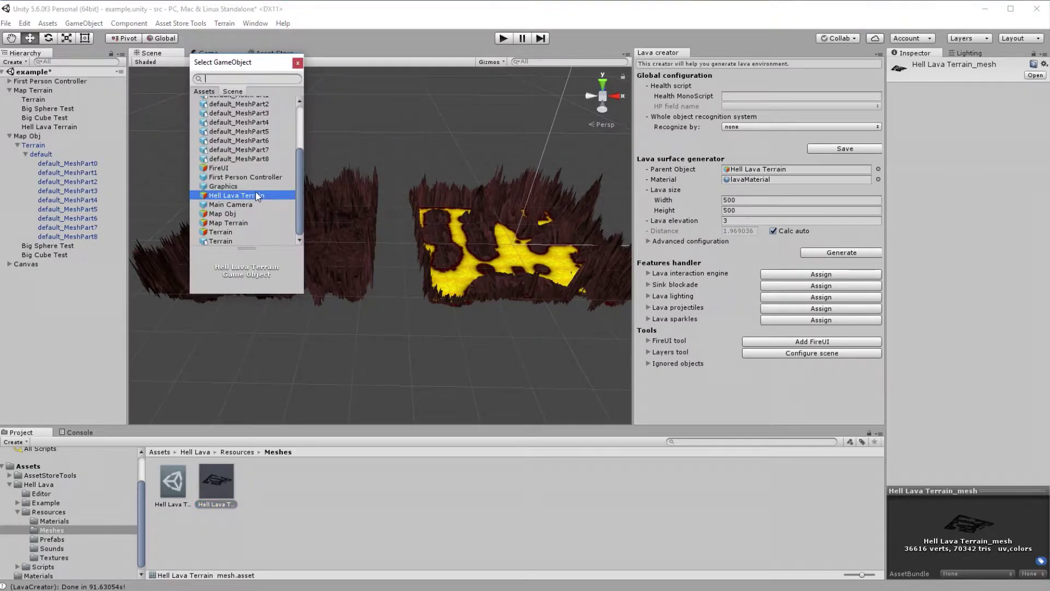
{"action": "scroll", "coordinate": [255, 196], "scroll_direction": "up", "scroll_amount": 3}
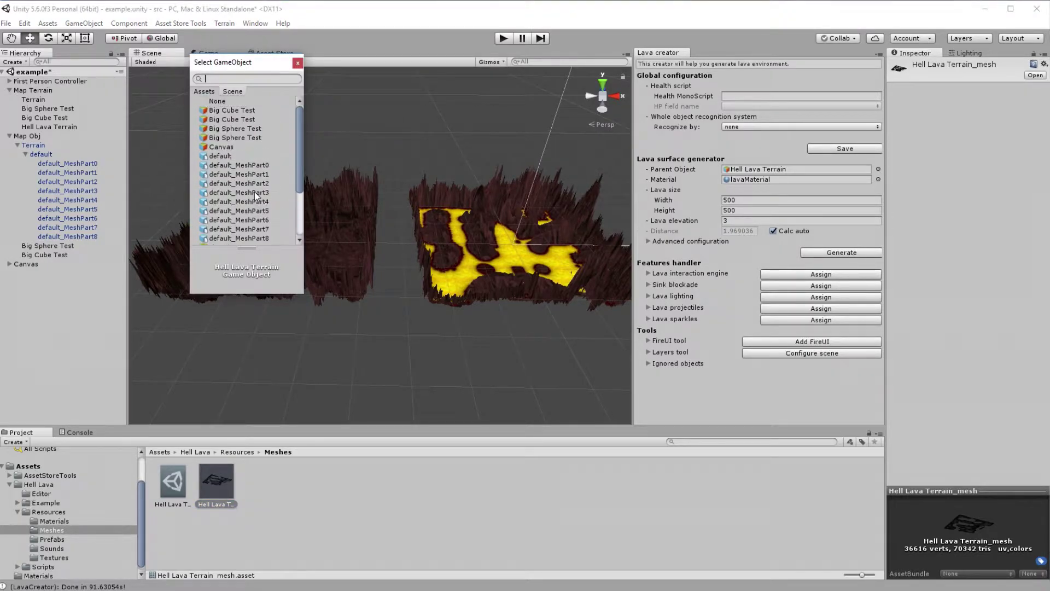
{"action": "double_click", "coordinate": [219, 101]}
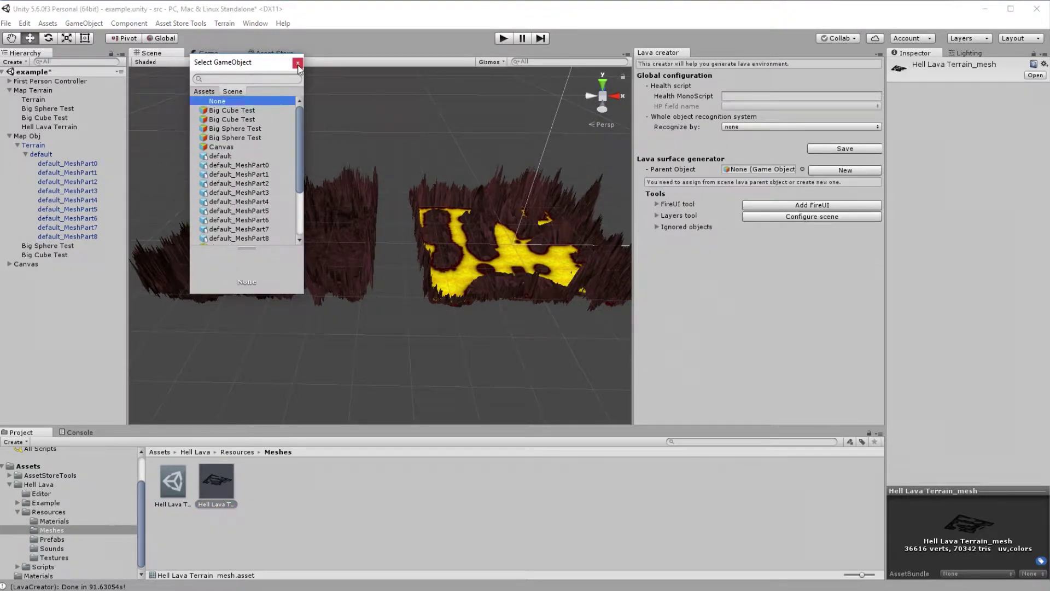
{"action": "left_click", "coordinate": [844, 170]}
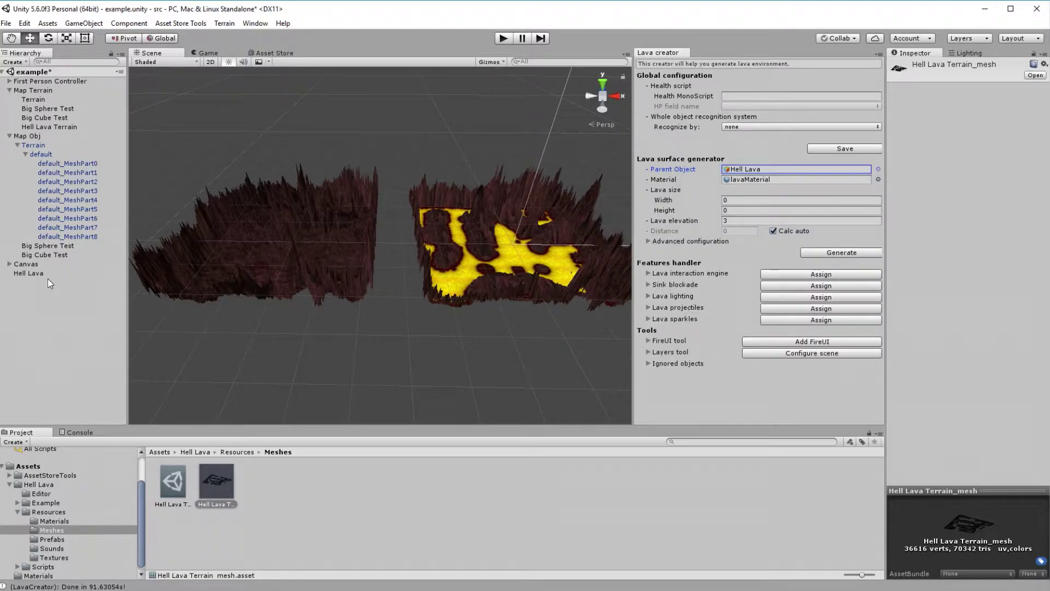
Step: Nest the new Hell Lava object under Map Obj and rename it Hell Lava Obj
{"action": "left_click", "coordinate": [26, 154]}
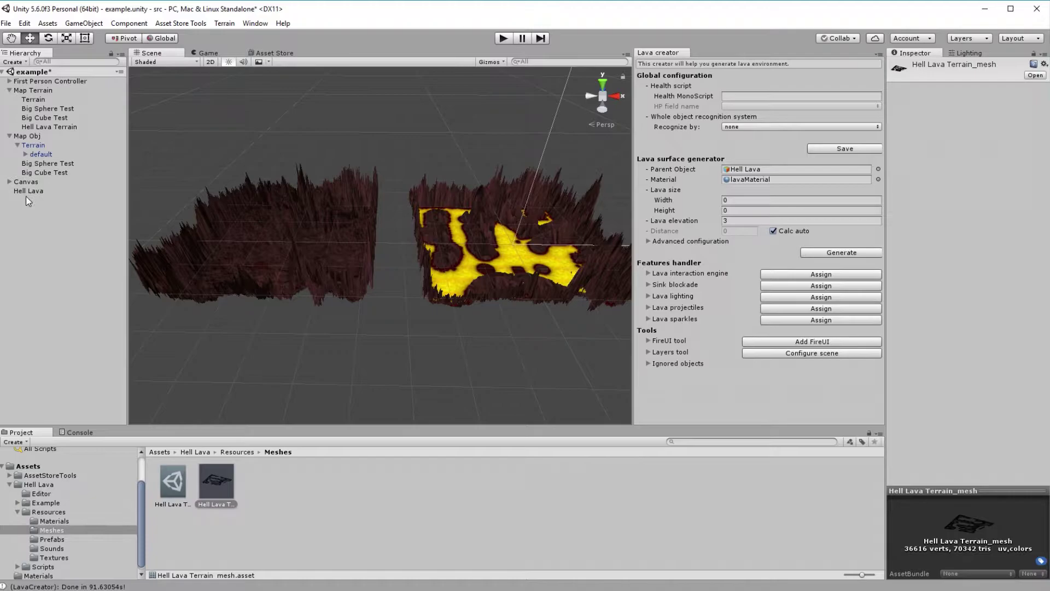
{"action": "left_click", "coordinate": [25, 195]}
{"action": "left_click_drag", "start_coordinate": [33, 191], "coordinate": [57, 182]}
{"action": "left_click", "coordinate": [975, 68]}
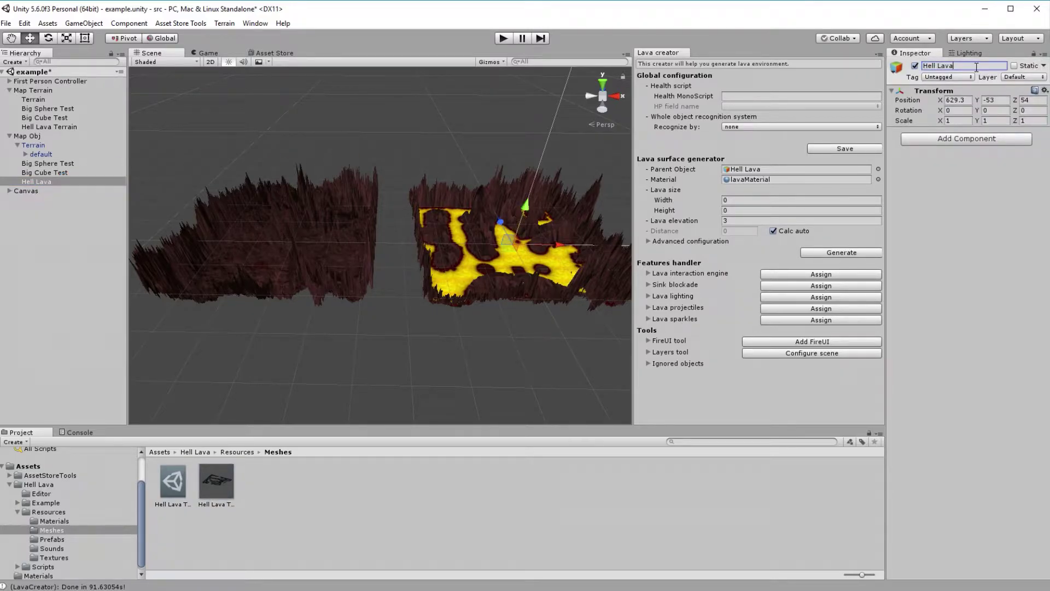
{"action": "type", "text": "Obj"}
Step: Set the position of Hell Lava Obj to X -240, Y -106.8, Z -145
{"action": "left_click", "coordinate": [957, 100]}
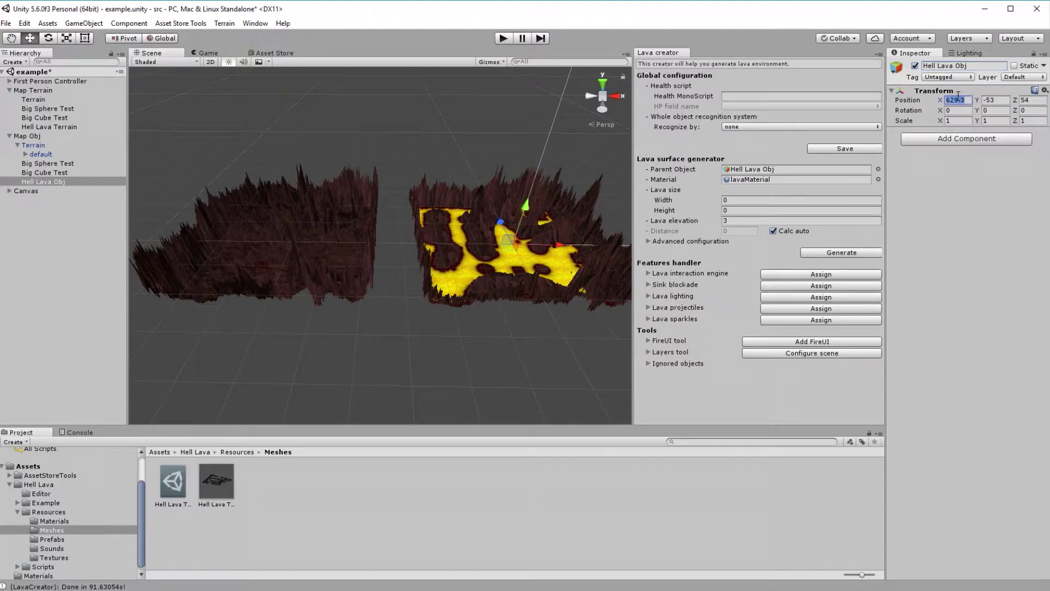
{"action": "type", "text": "-240"}
{"action": "key", "text": "Tab"}
{"action": "type", "text": "-106."}
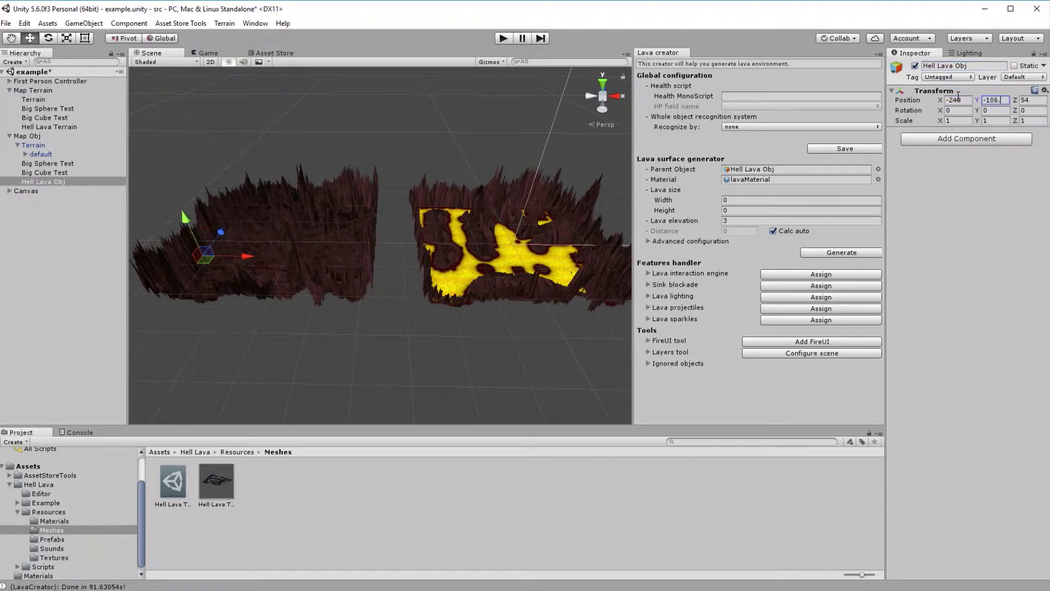
{"action": "type", "text": "8"}
{"action": "key", "text": "Tab"}
{"action": "type", "text": "-145"}
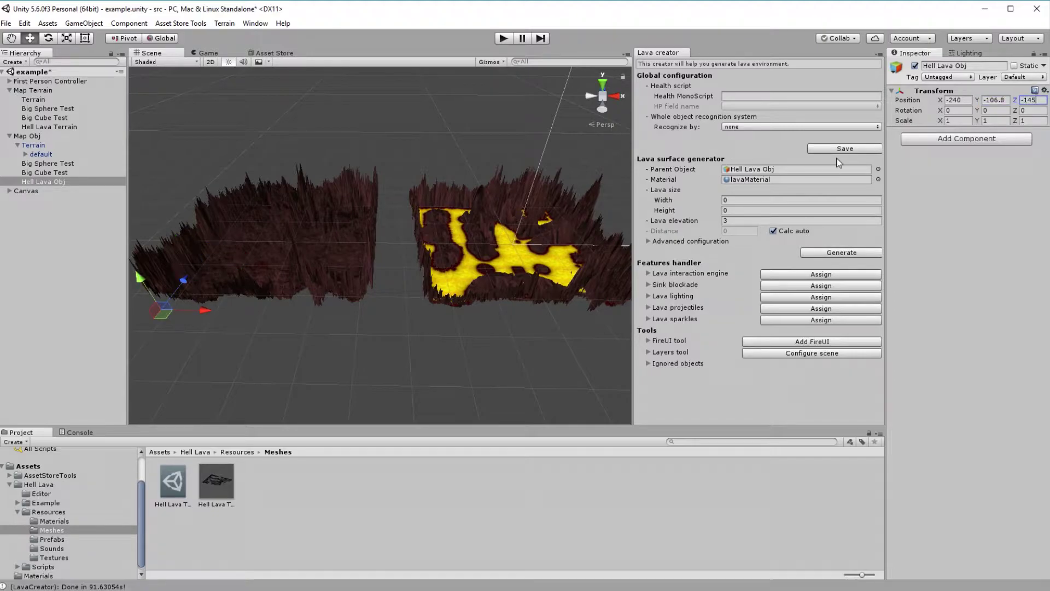
Step: Set the lava size to 500 wide and 500 high and generate the surface for the mesh-based map
{"action": "left_click", "coordinate": [739, 202]}
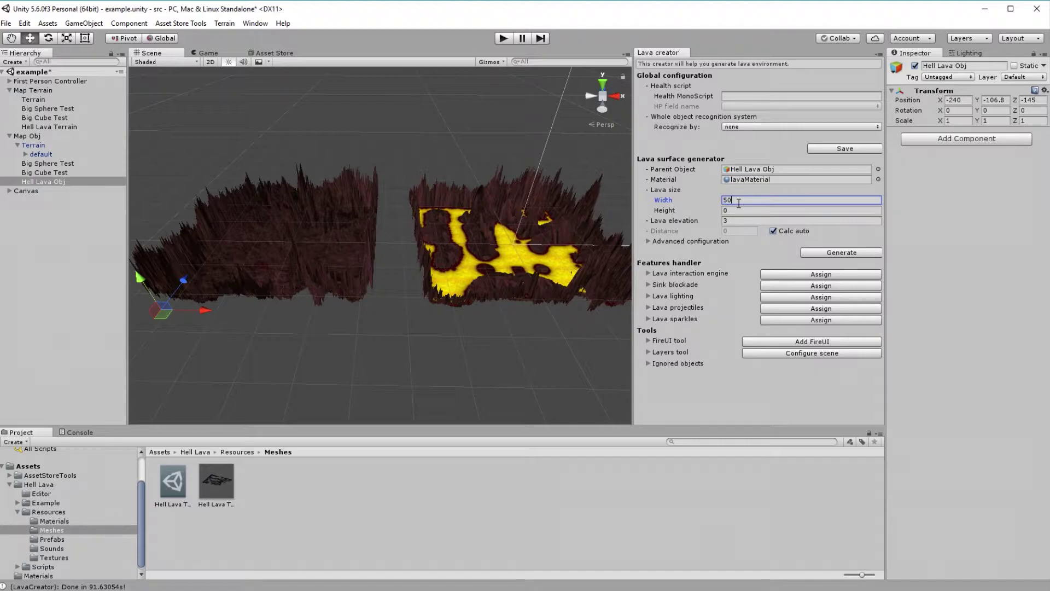
{"action": "left_click", "coordinate": [761, 213]}
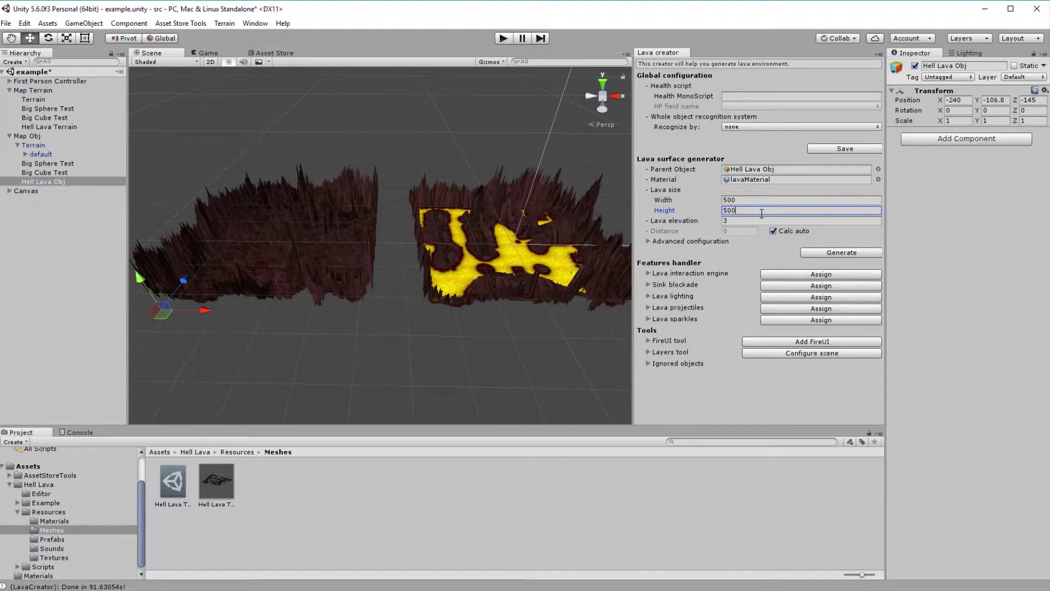
{"action": "left_click", "coordinate": [822, 255]}
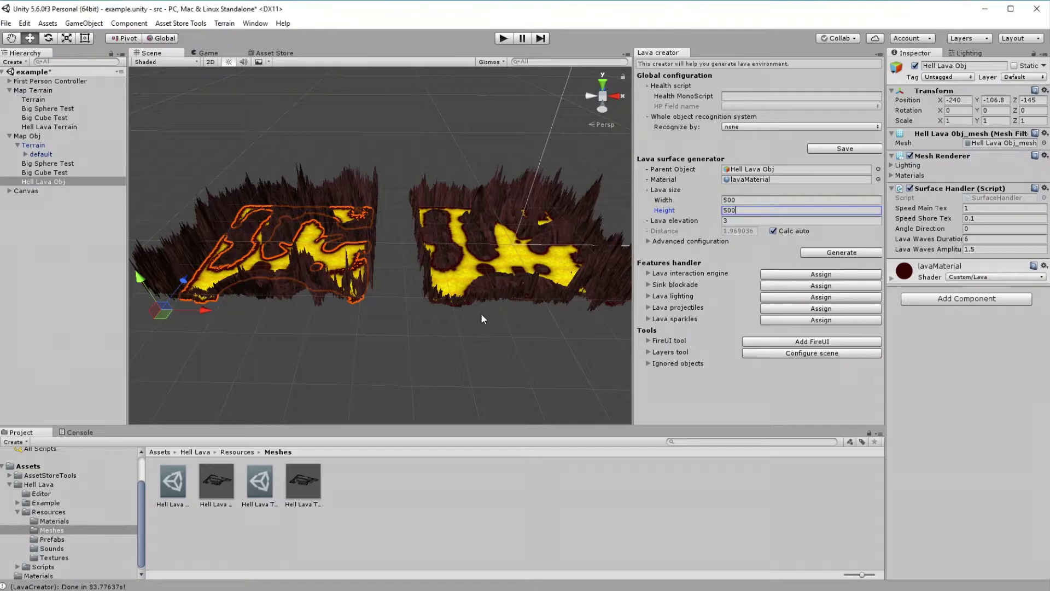
Step: Inspect the generated lava on the mesh-based map up close, including the area around its Big Cube Test object
{"action": "left_click_drag", "start_coordinate": [421, 358], "coordinate": [429, 298], "text": "alt"}
{"action": "key", "text": "w"}
{"action": "right_click_drag", "start_coordinate": [429, 299], "coordinate": [457, 341]}
{"action": "left_click", "coordinate": [274, 350]}
{"action": "right_click_drag", "start_coordinate": [402, 366], "coordinate": [537, 361]}
{"action": "left_click", "coordinate": [522, 286]}
{"action": "left_click_drag", "start_coordinate": [522, 285], "coordinate": [702, 196], "text": "alt"}
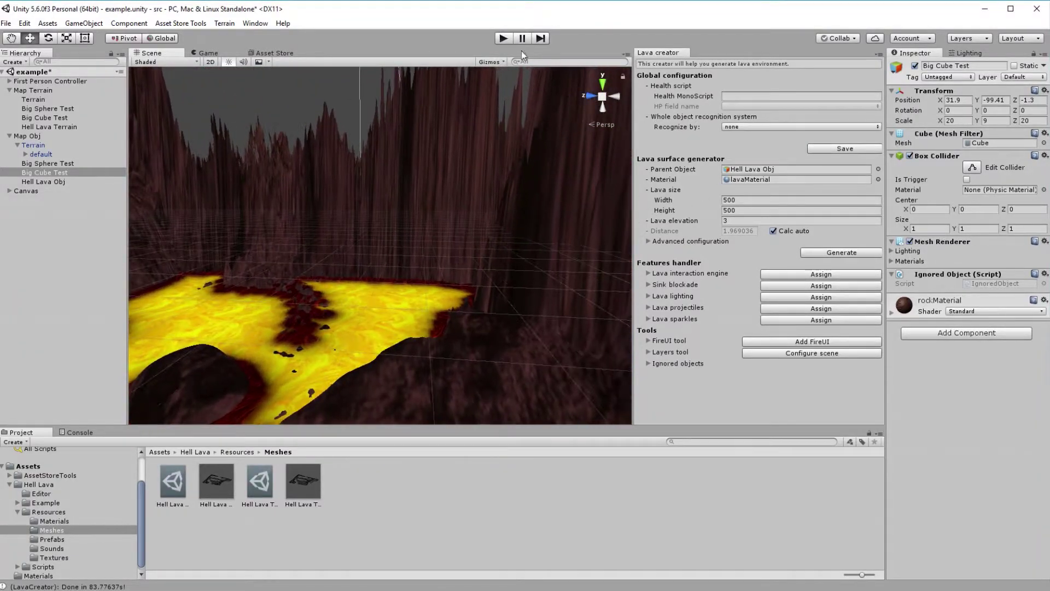
Step: Run the scene, walk the first-person character across the lava, and stop the play test
{"action": "left_click", "coordinate": [512, 37]}
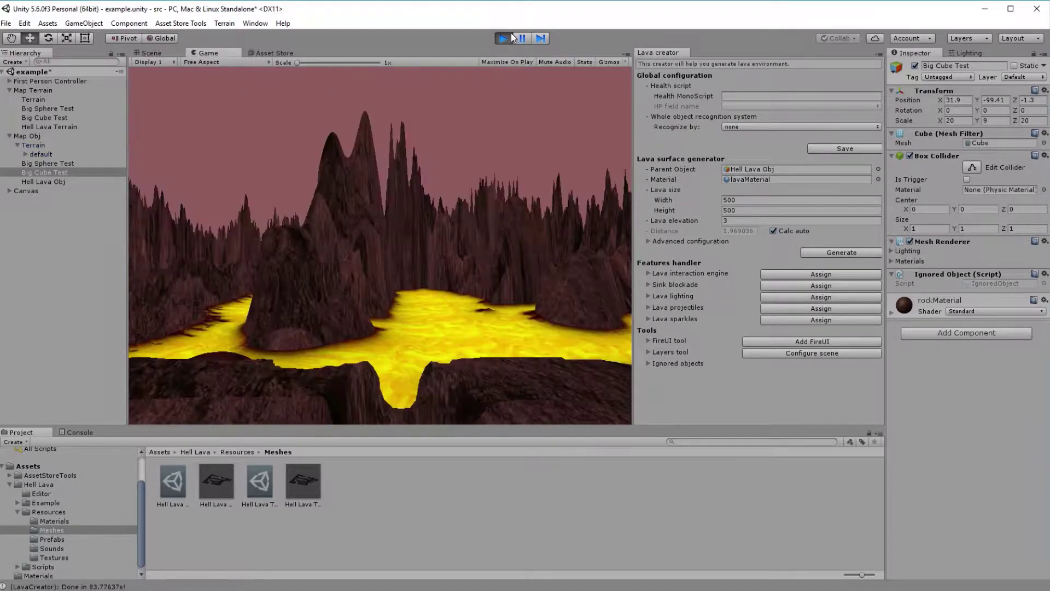
{"action": "key", "text": "w"}
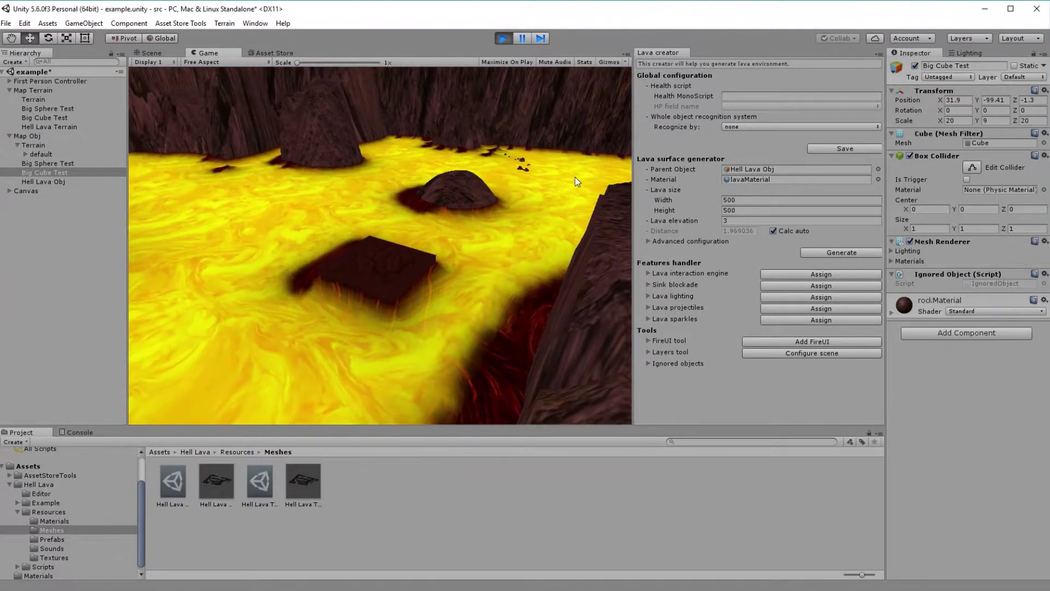
{"action": "key", "text": "w"}
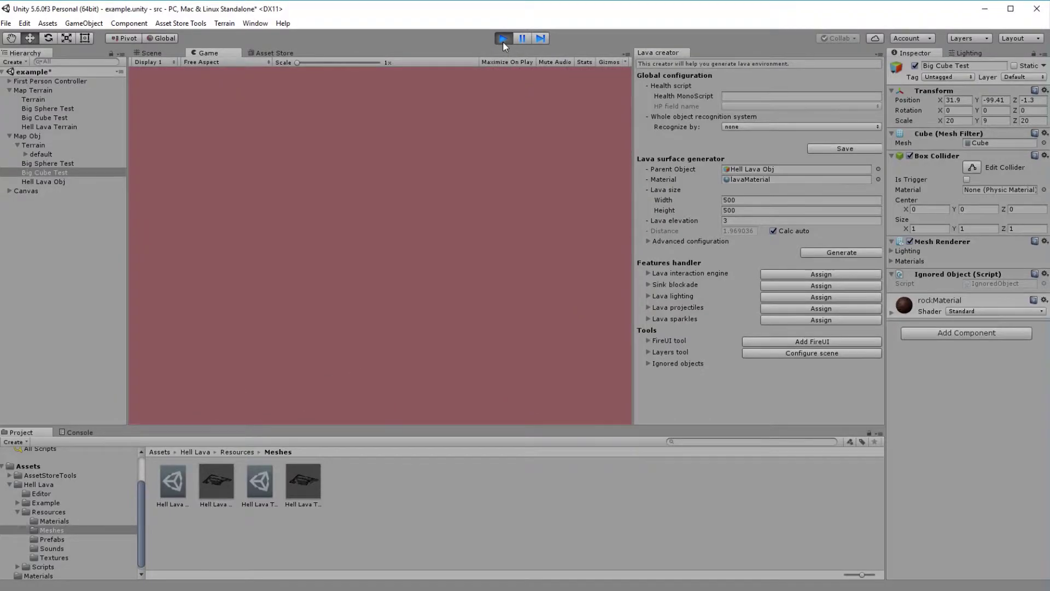
{"action": "left_click", "coordinate": [504, 41]}
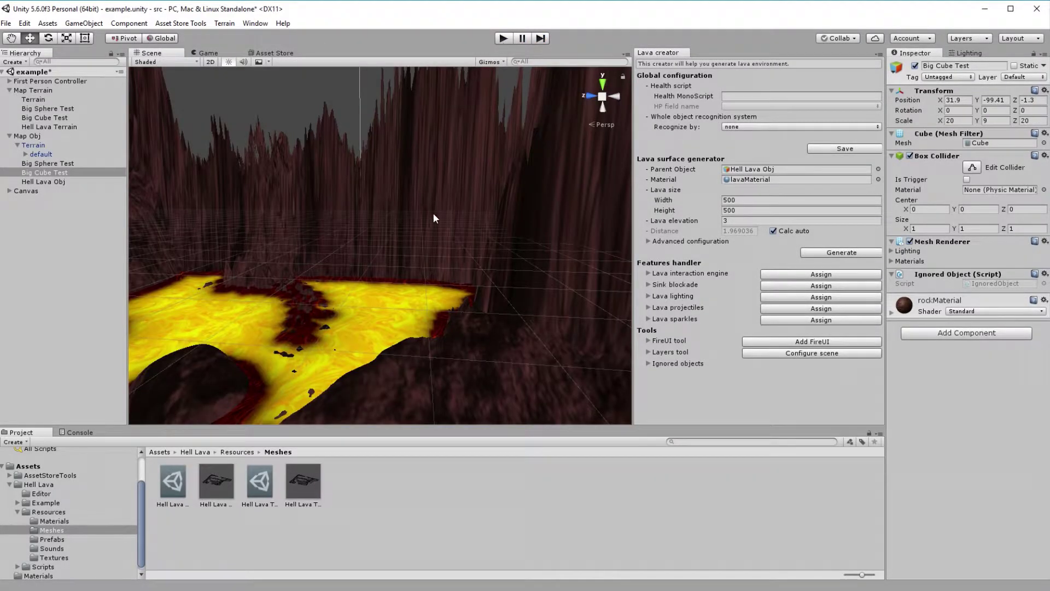
Step: Make the terrain map's Hell Lava Terrain the lava creator's parent object
{"action": "right_click_drag", "start_coordinate": [435, 218], "coordinate": [962, 339]}
{"action": "key", "text": "s"}
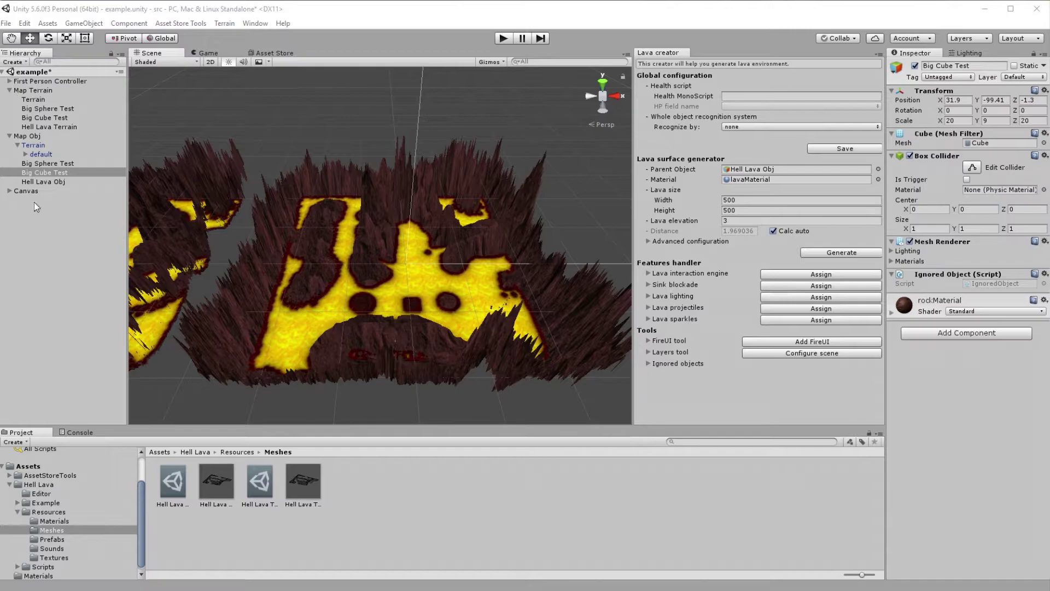
{"action": "left_click", "coordinate": [286, 349]}
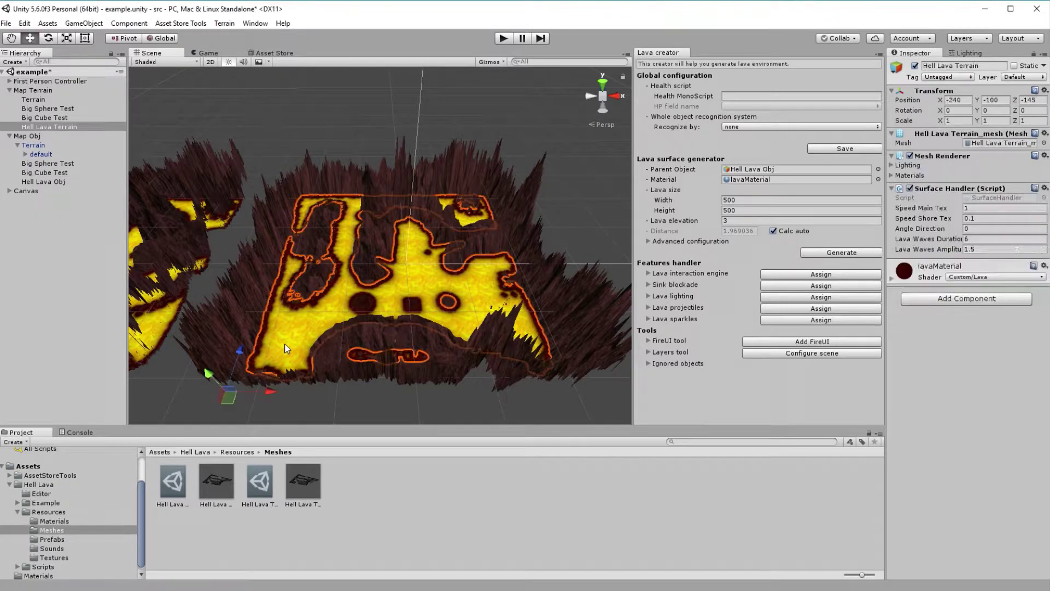
{"action": "left_click_drag", "start_coordinate": [72, 126], "coordinate": [793, 175]}
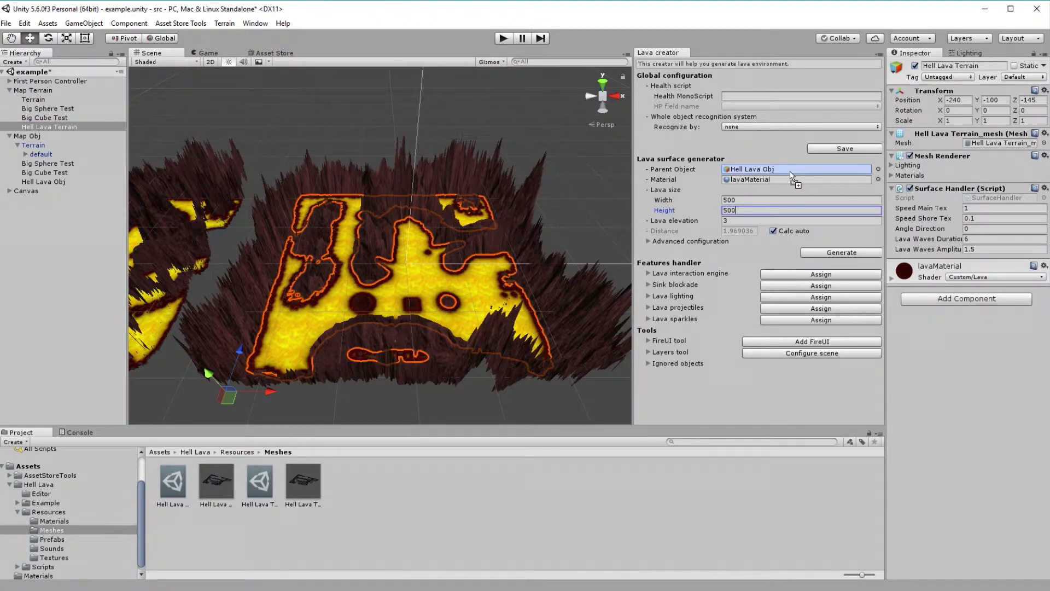
{"action": "left_click_drag", "start_coordinate": [791, 173], "coordinate": [791, 173]}
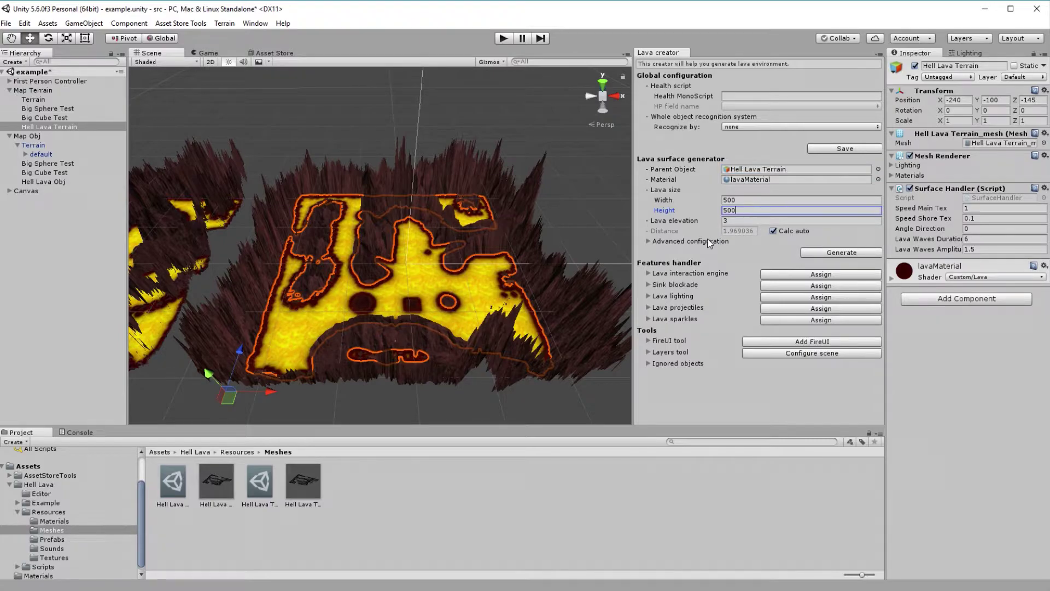
Step: Assign the lava interaction engine to Hell Lava Terrain and try it in a short play test
{"action": "left_click", "coordinate": [782, 276]}
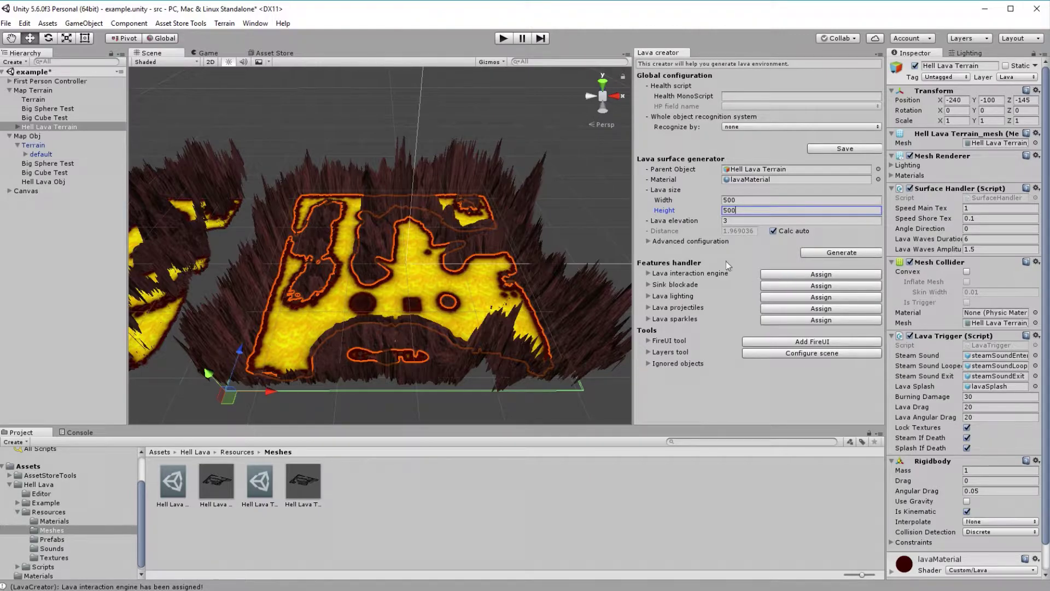
{"action": "left_click", "coordinate": [503, 38]}
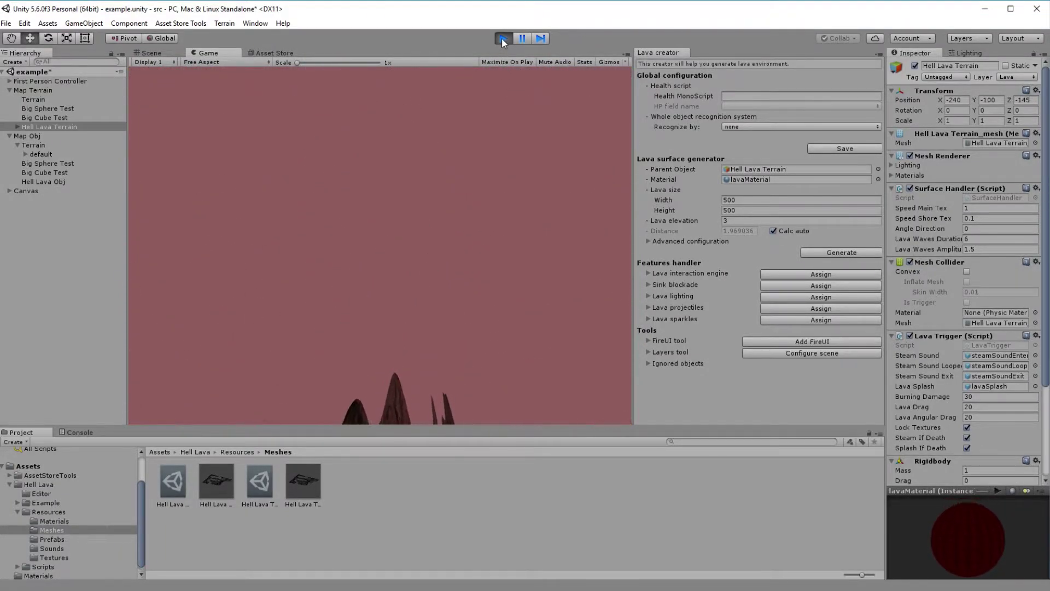
{"action": "left_click", "coordinate": [503, 39]}
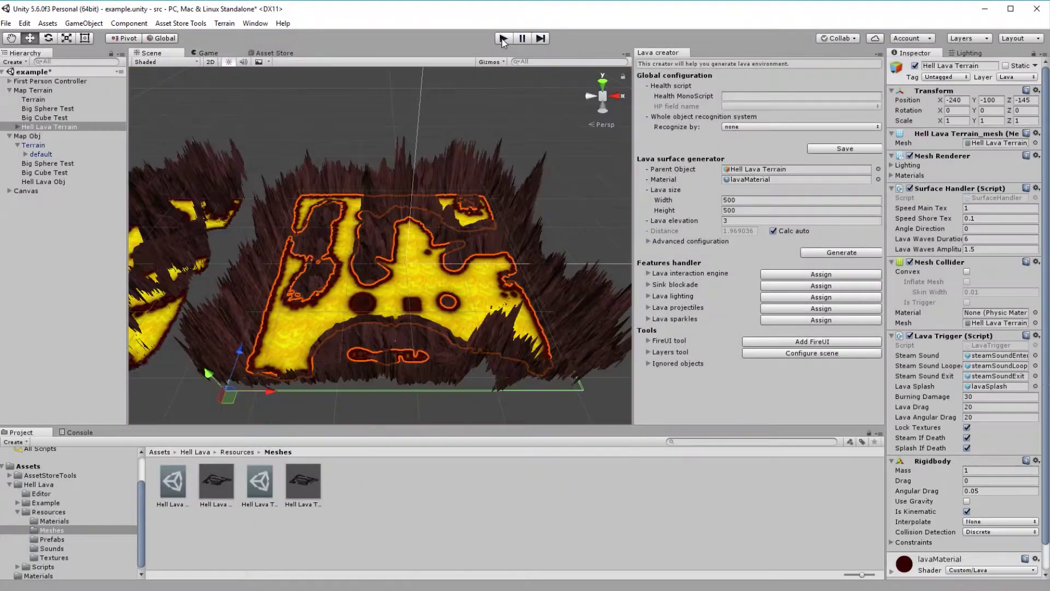
Step: Assign the sink blockade, lava lighting, lava projectiles and lava sparkles features to Hell Lava Terrain
{"action": "left_click", "coordinate": [774, 286]}
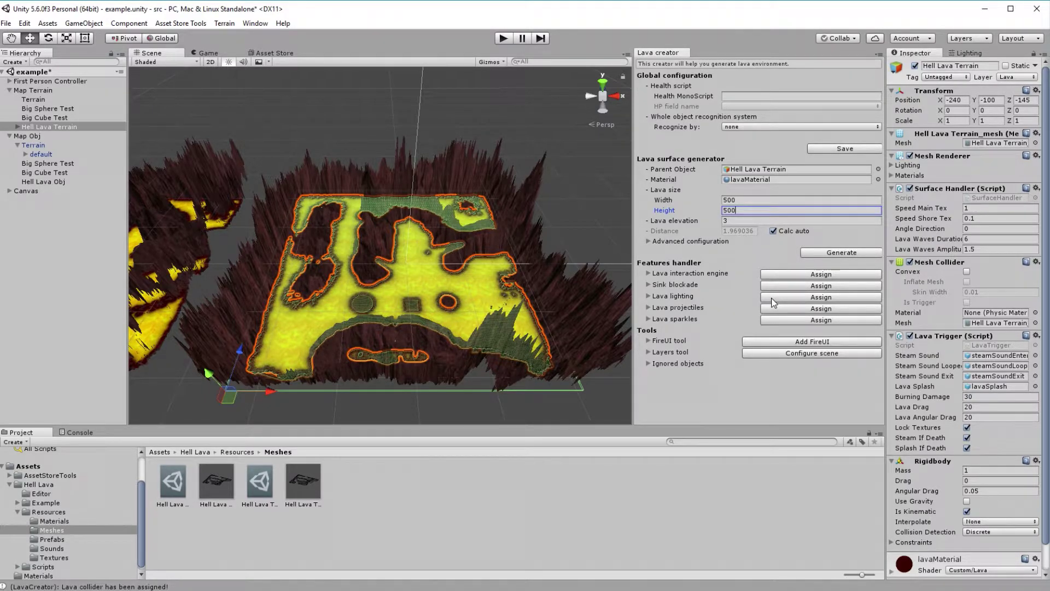
{"action": "left_click", "coordinate": [773, 298]}
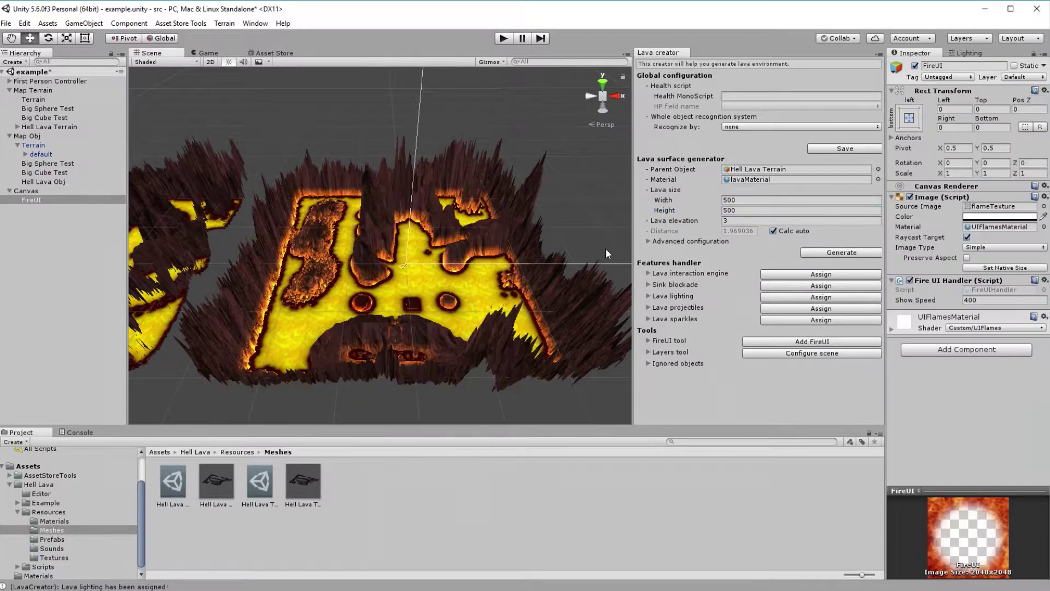
{"action": "left_click", "coordinate": [605, 249]}
{"action": "left_click", "coordinate": [788, 308]}
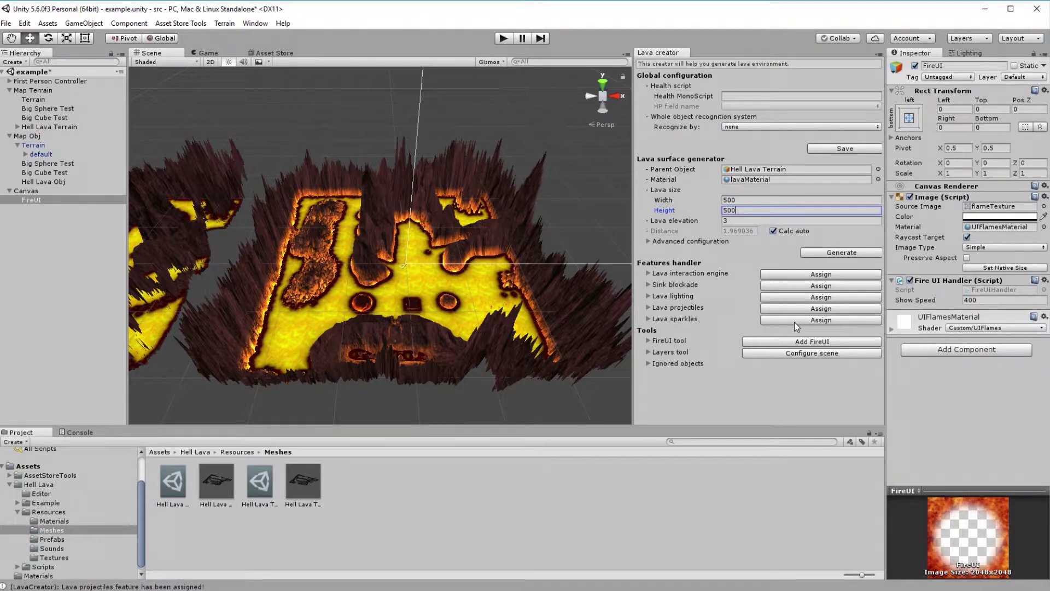
{"action": "left_click", "coordinate": [794, 322]}
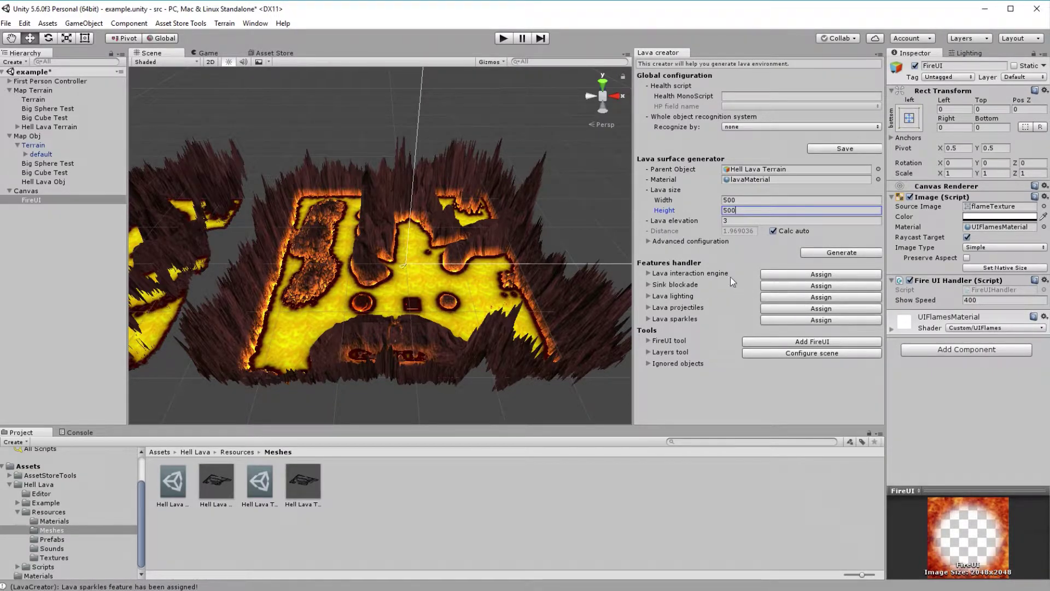
Step: Play-test the terrain map, walking over the lava to examine its lighting, projectiles and sparkles, and stop the run
{"action": "left_click", "coordinate": [504, 39]}
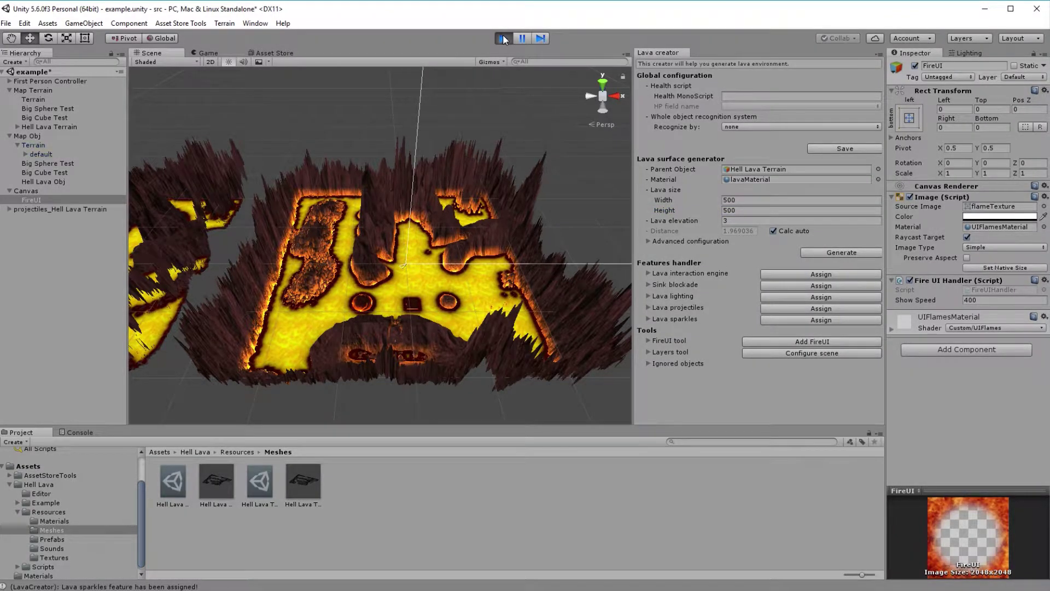
{"action": "key", "text": "w"}
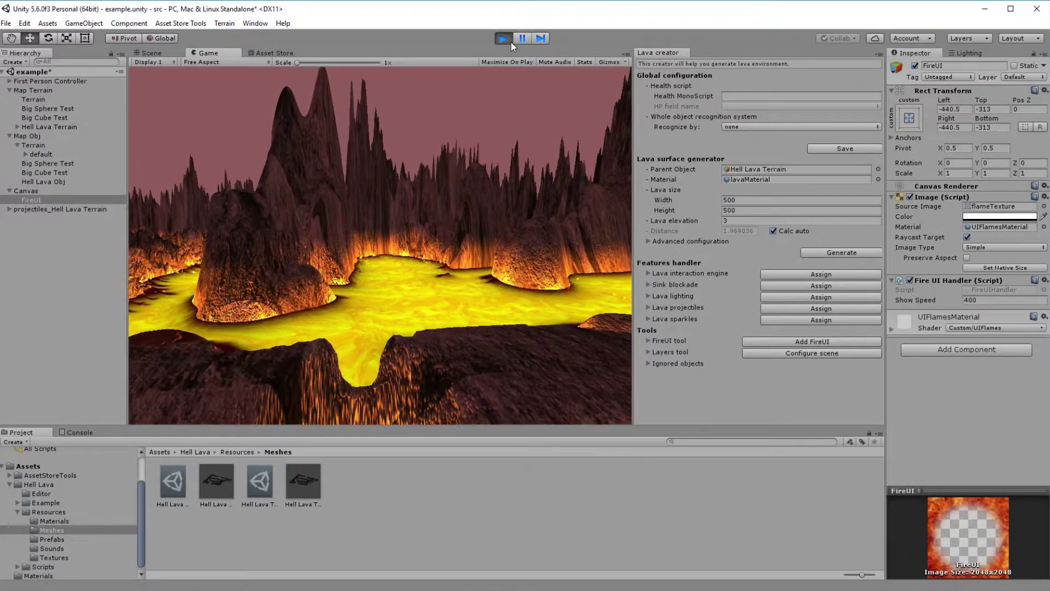
{"action": "key", "text": "w"}
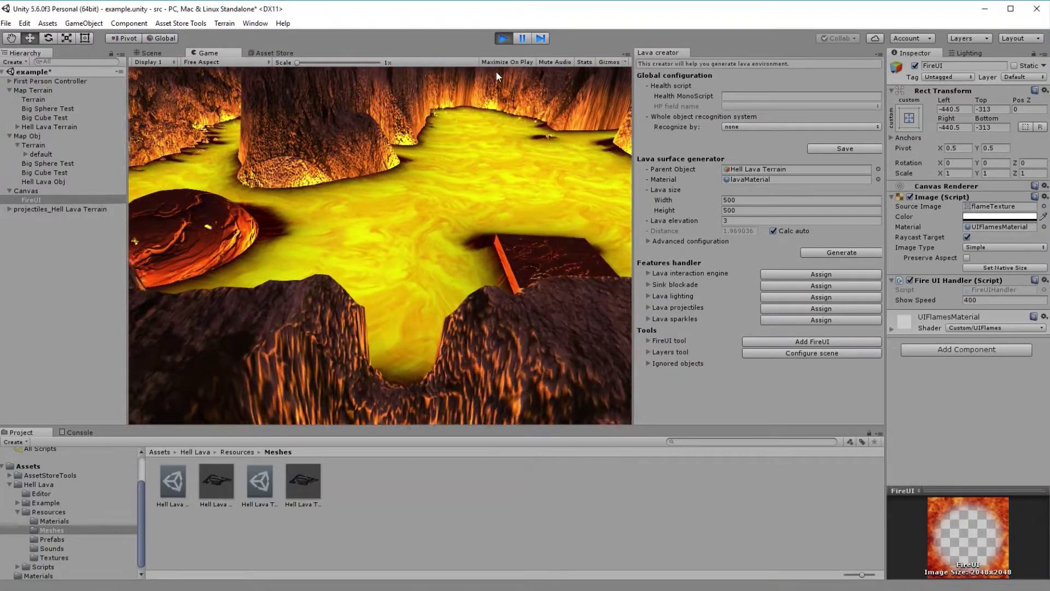
{"action": "key", "text": "w"}
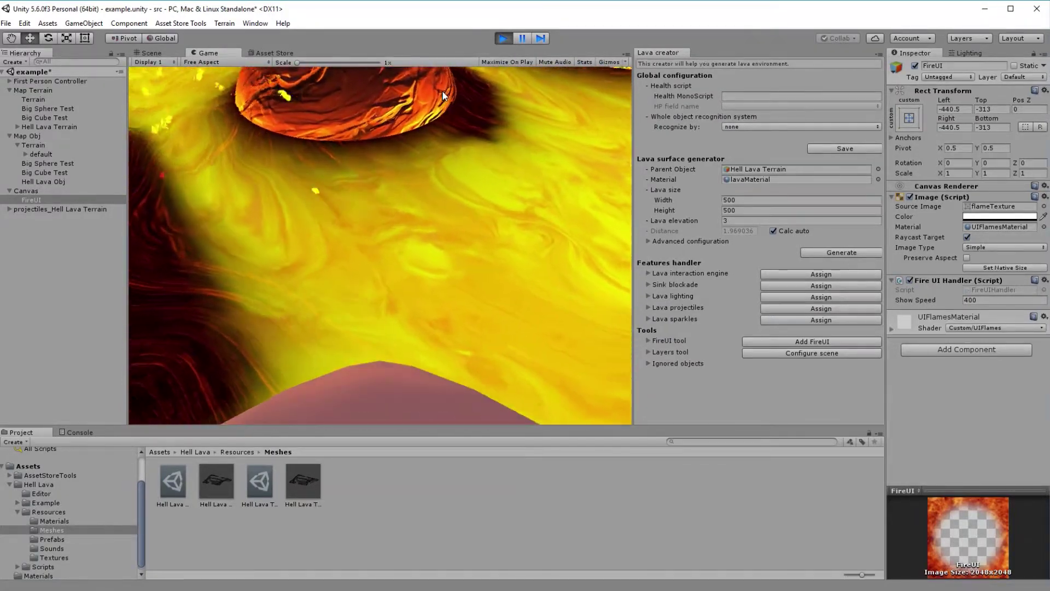
{"action": "key", "text": "w"}
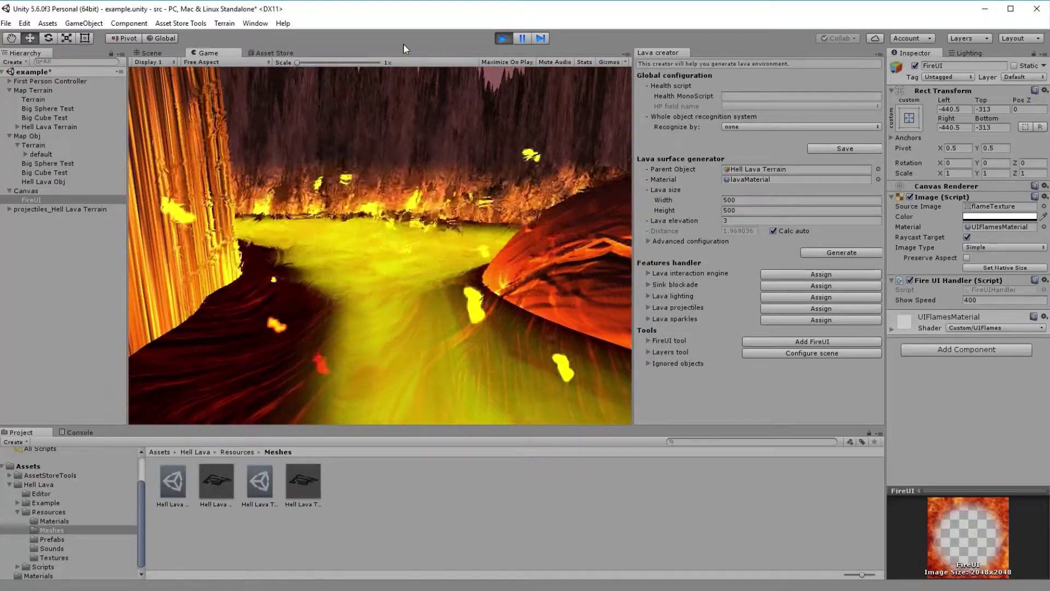
{"action": "key", "text": "w"}
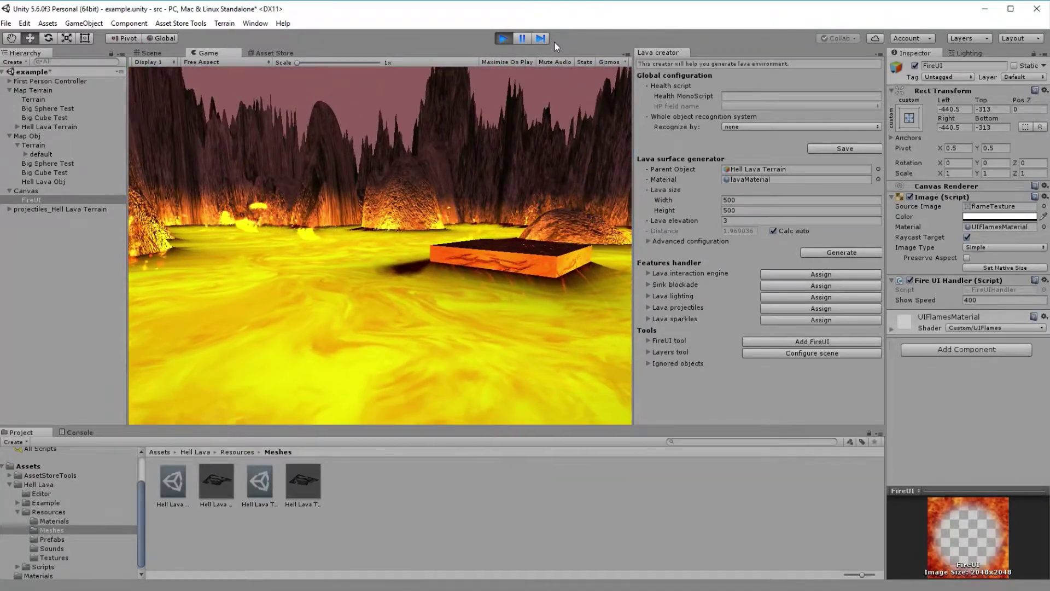
{"action": "key", "text": "w"}
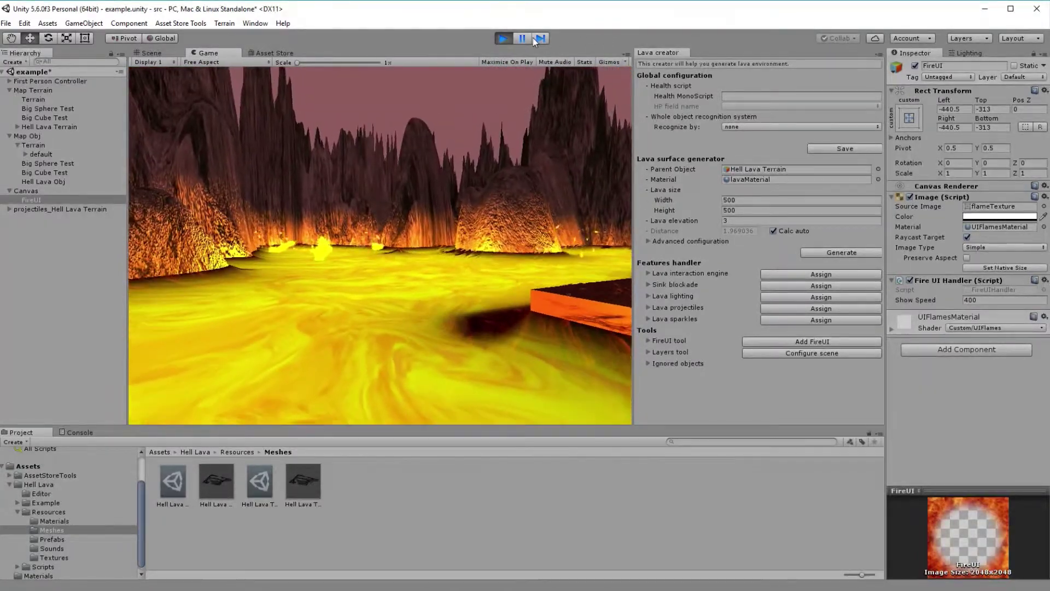
{"action": "key", "text": "w"}
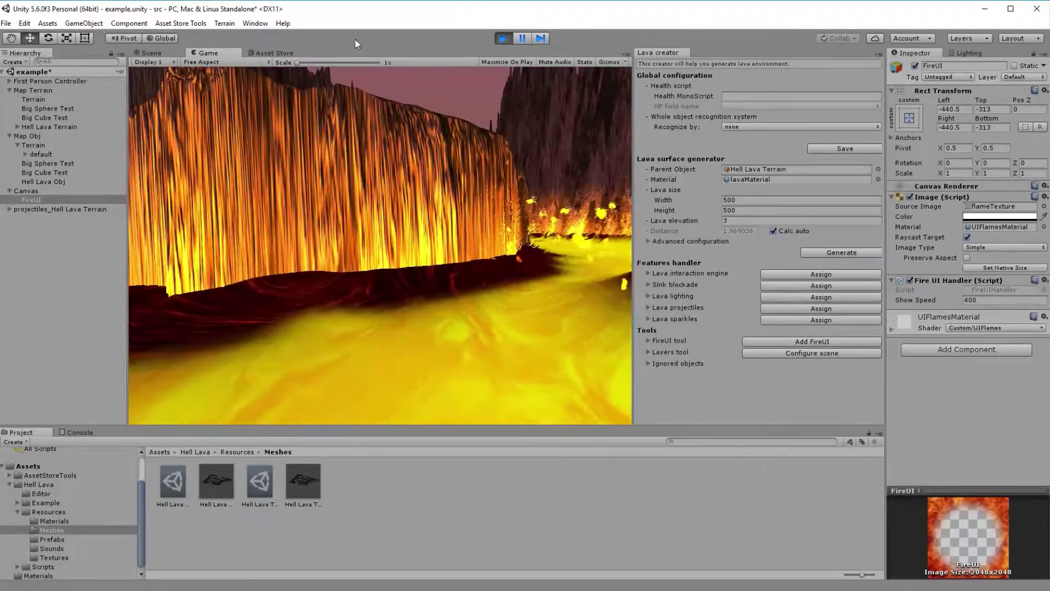
{"action": "key", "text": "w"}
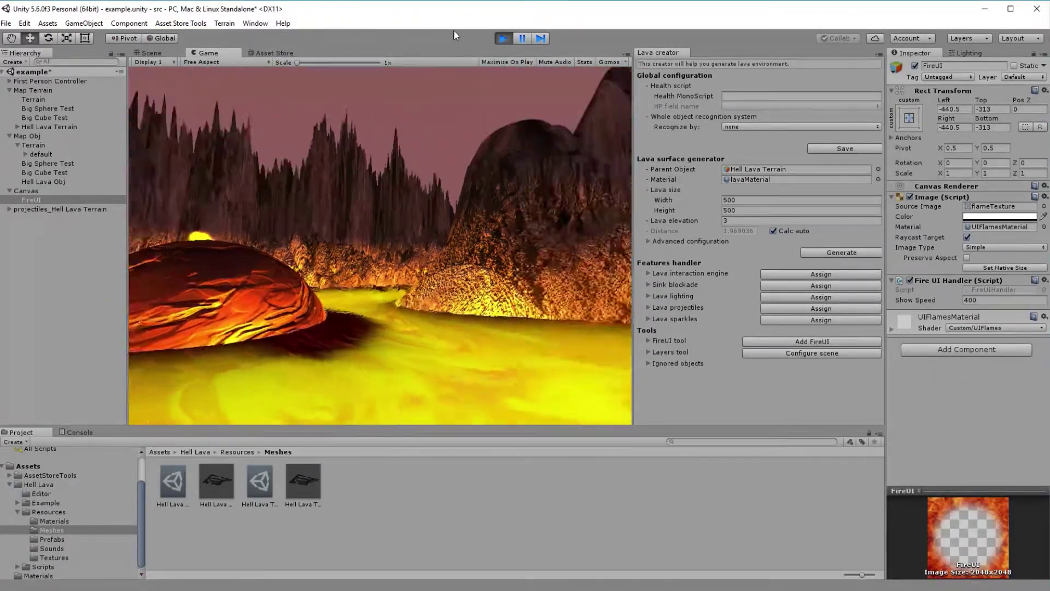
{"action": "left_click", "coordinate": [500, 38]}
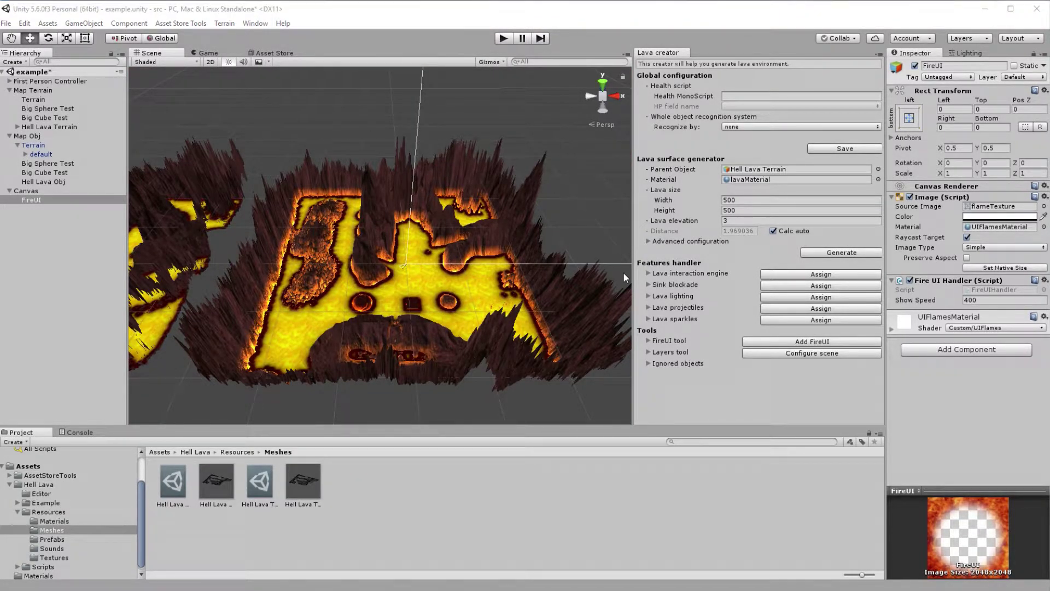
Step: Create a 3D sphere above the lava of the terrain map
{"action": "left_click_drag", "start_coordinate": [474, 310], "coordinate": [563, 298], "text": "alt"}
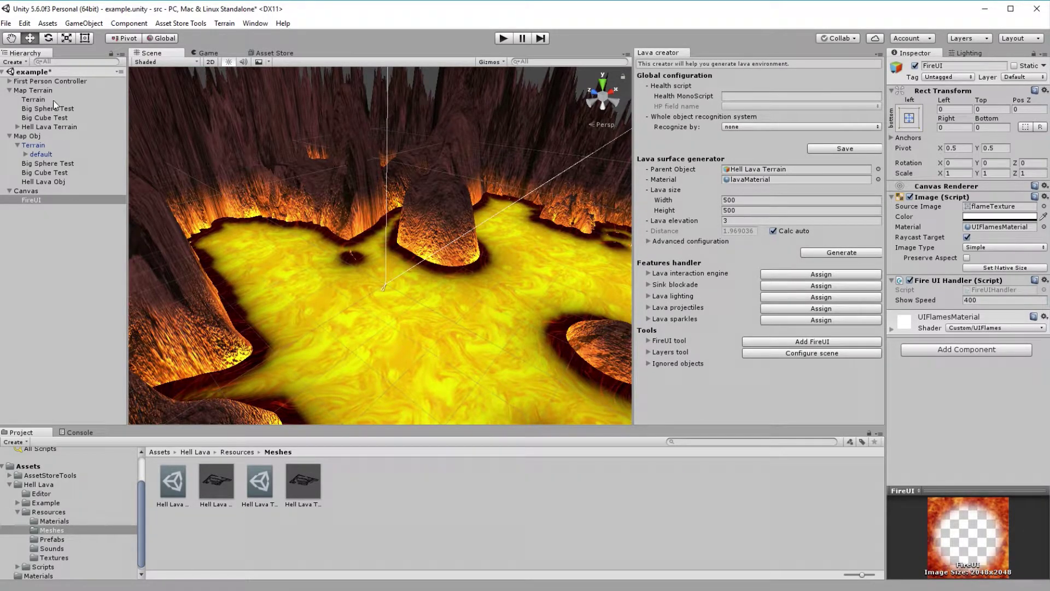
{"action": "left_click", "coordinate": [87, 24]}
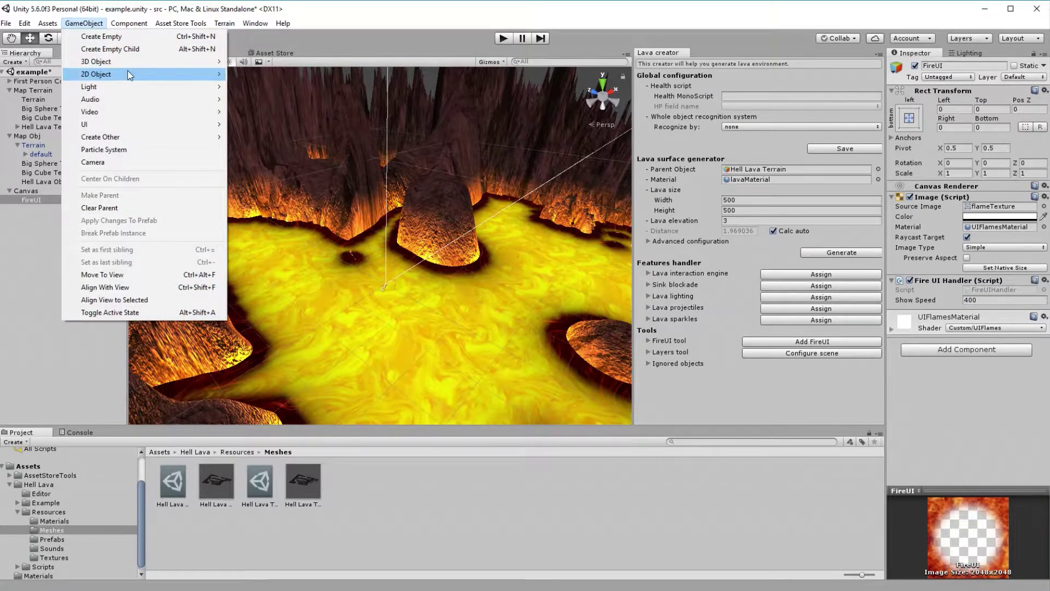
{"action": "mouse_move", "coordinate": [134, 62]}
{"action": "left_click", "coordinate": [262, 73]}
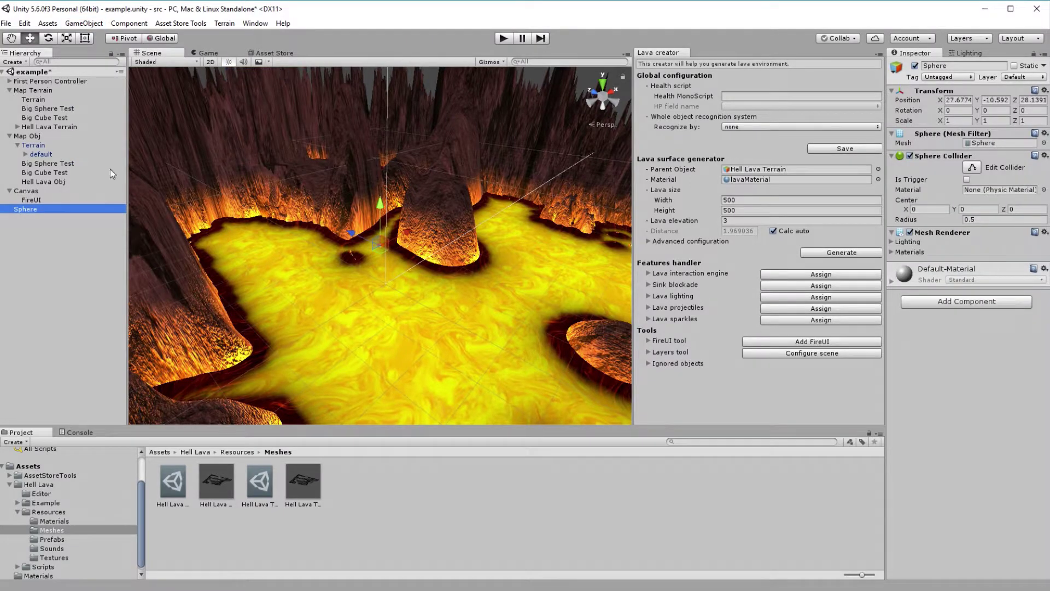
Step: Add a Rigidbody component to the sphere above the lava
{"action": "right_click_drag", "start_coordinate": [424, 270], "coordinate": [437, 251]}
{"action": "key", "text": "w"}
{"action": "left_click", "coordinate": [941, 301]}
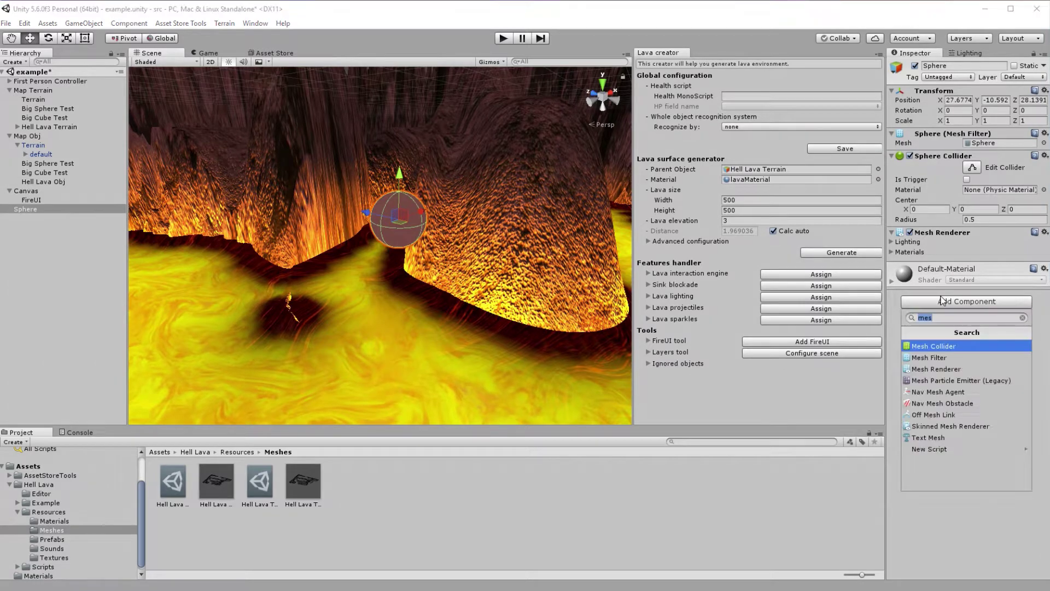
{"action": "type", "text": "rigid"}
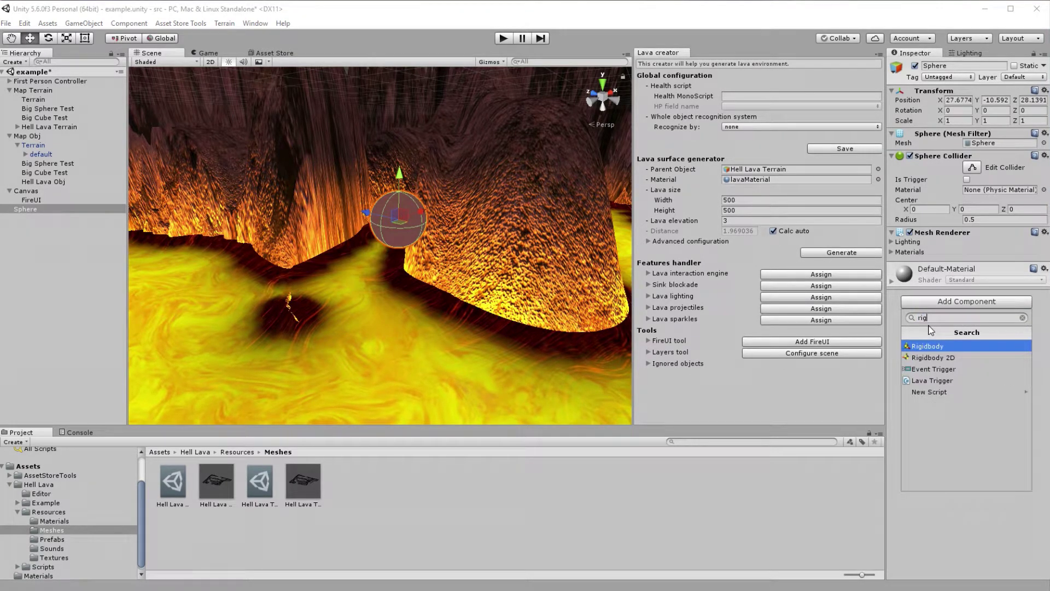
{"action": "key", "text": "Return"}
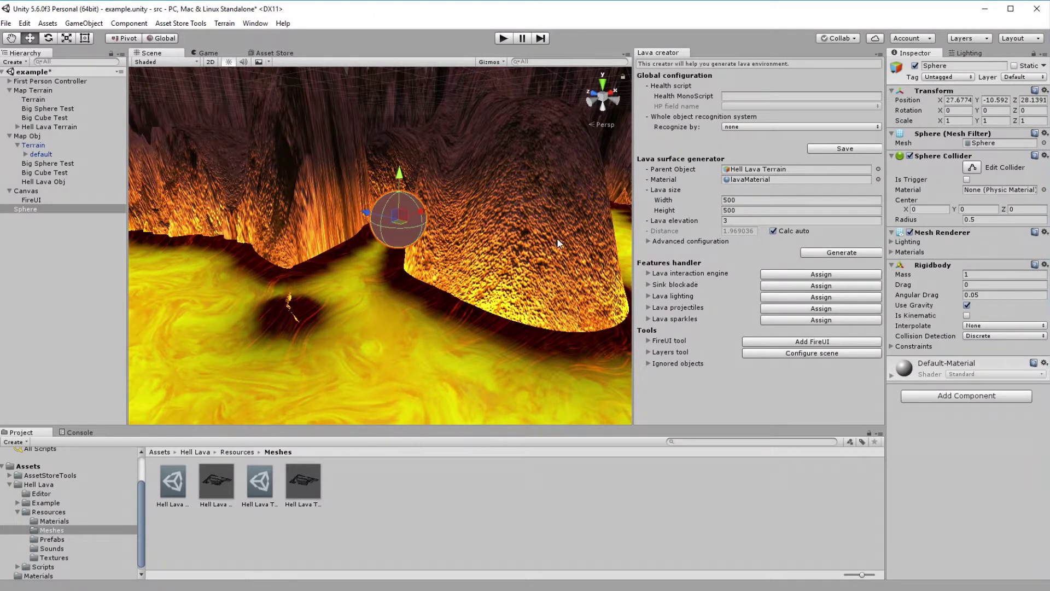
Step: Play-test the scene and watch the sphere interact with the lava in the Scene view
{"action": "right_click_drag", "start_coordinate": [488, 178], "coordinate": [453, 234]}
{"action": "key", "text": "s"}
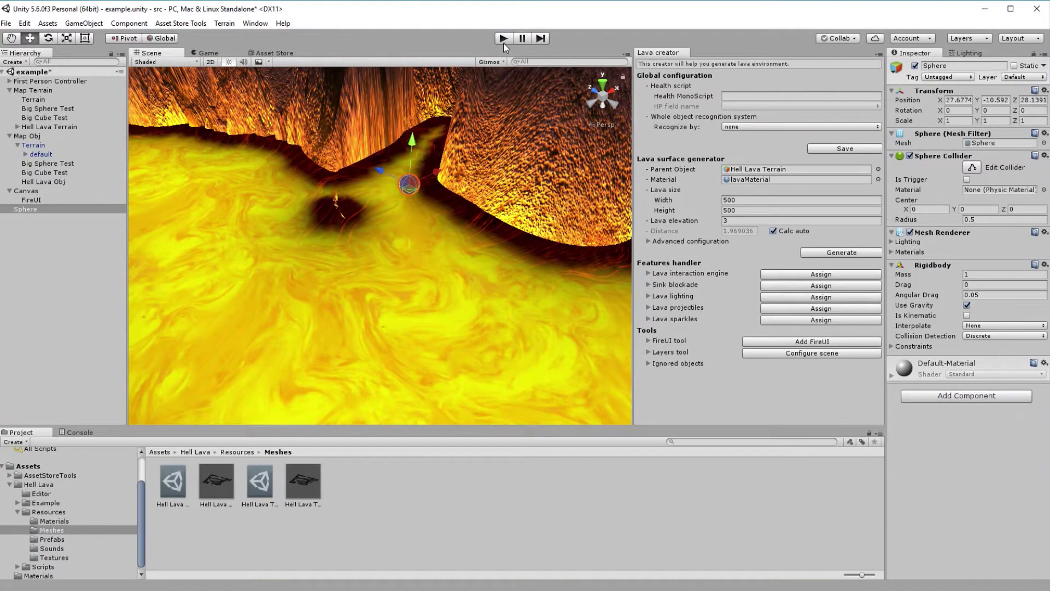
{"action": "left_click", "coordinate": [504, 38]}
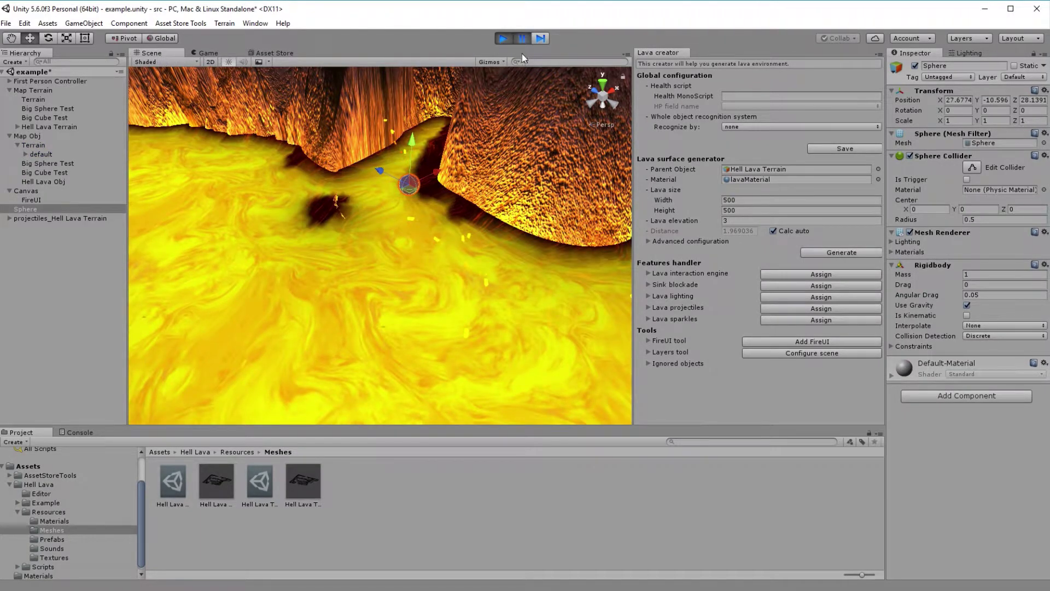
{"action": "right_click_drag", "start_coordinate": [353, 283], "coordinate": [622, 304]}
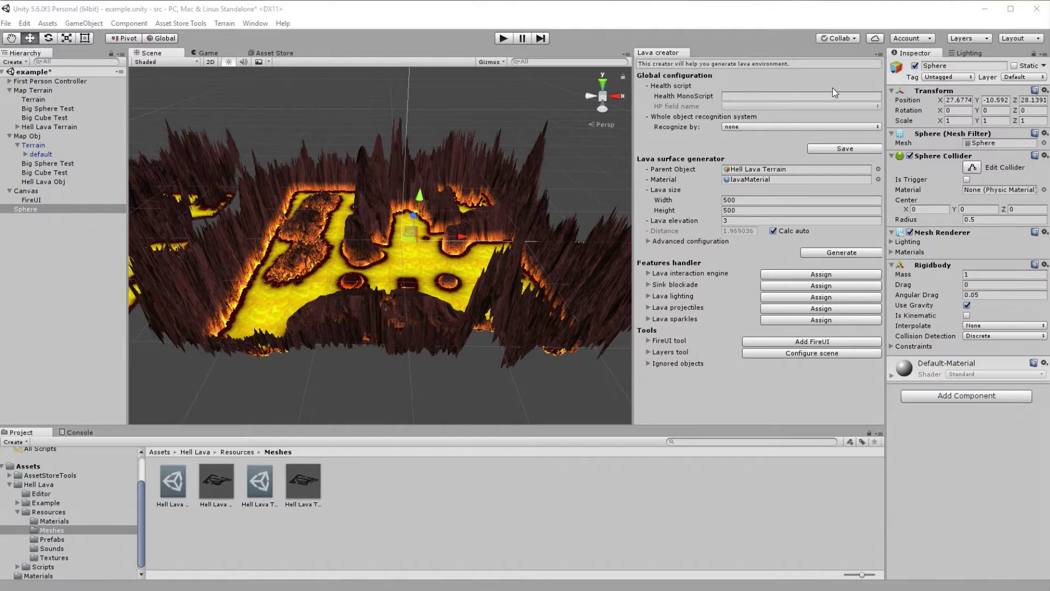
Step: Try Health, the First Person Controller's script, as the Health MonoScript with currentHealth as the HP field name
{"action": "left_click", "coordinate": [768, 95]}
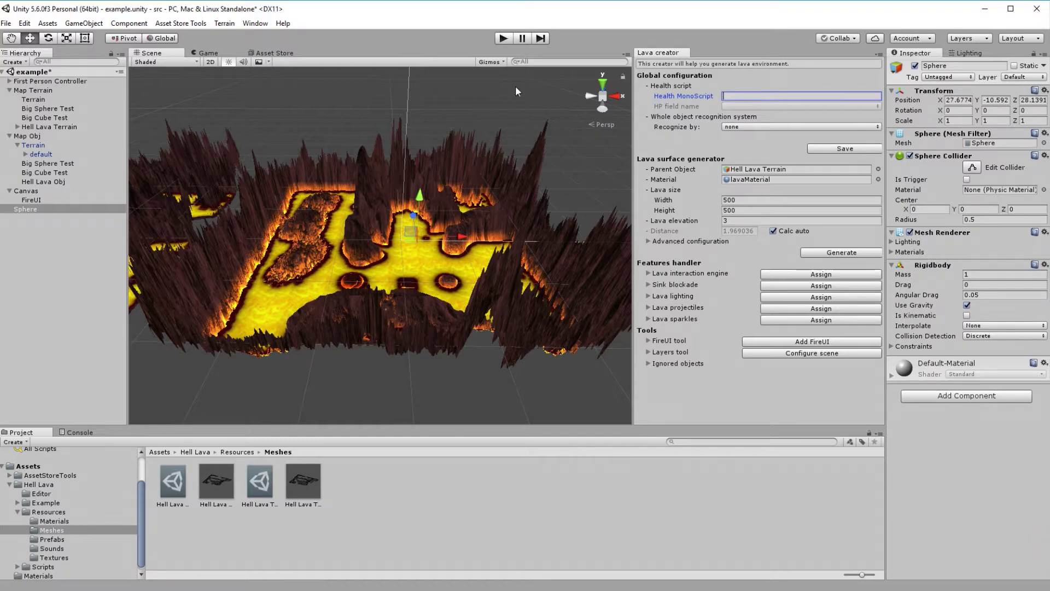
{"action": "left_click", "coordinate": [83, 82]}
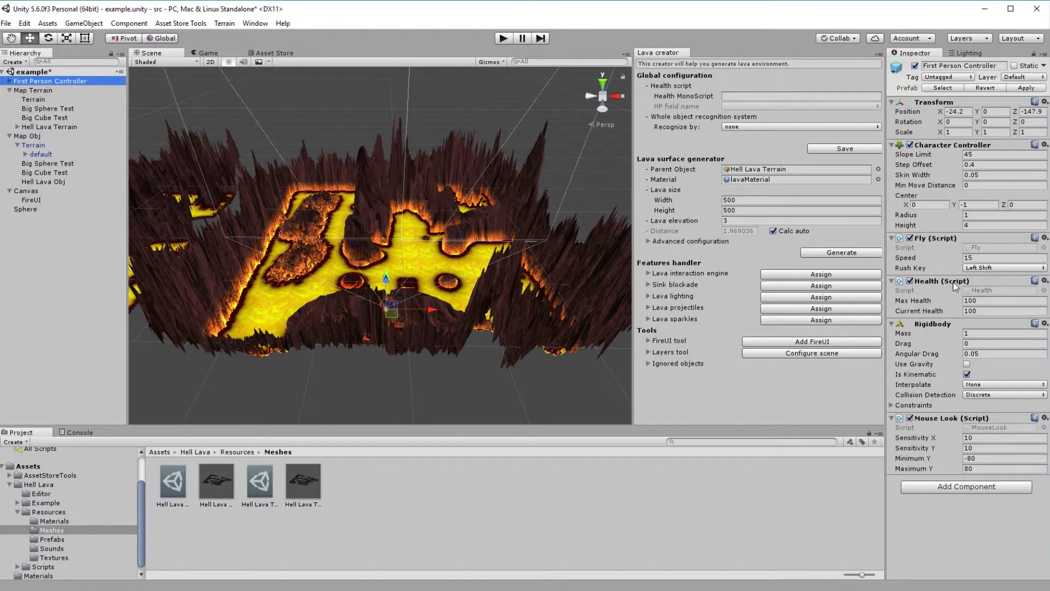
{"action": "left_click", "coordinate": [749, 96]}
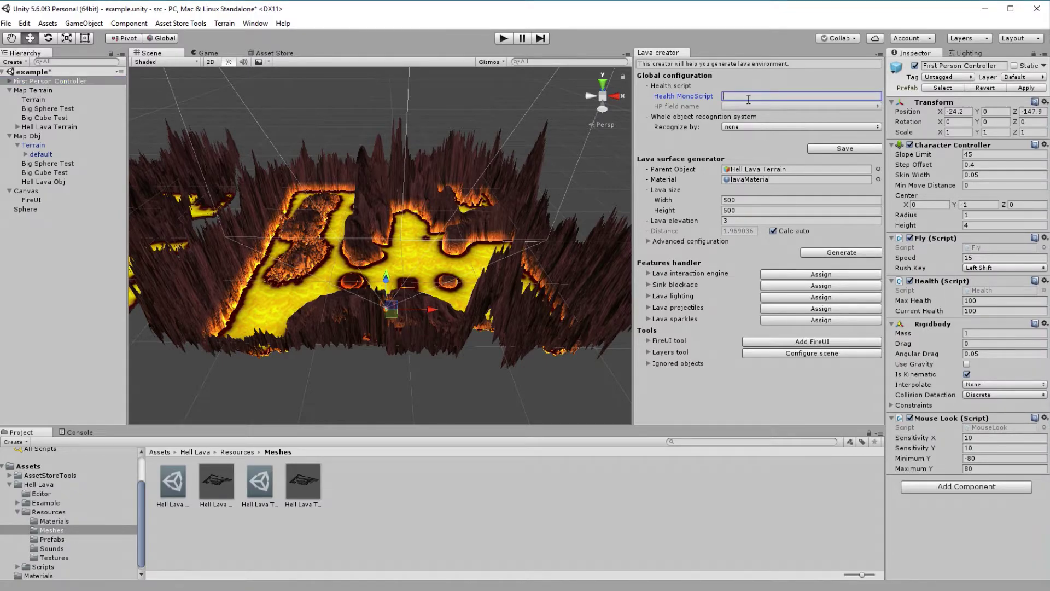
{"action": "type", "text": "Health"}
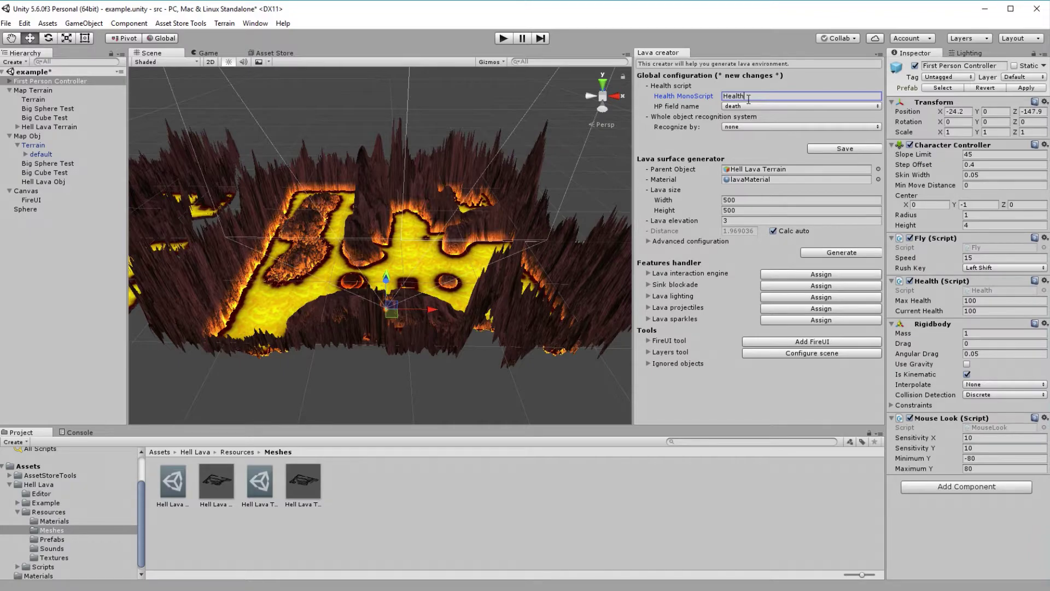
{"action": "left_click", "coordinate": [764, 107]}
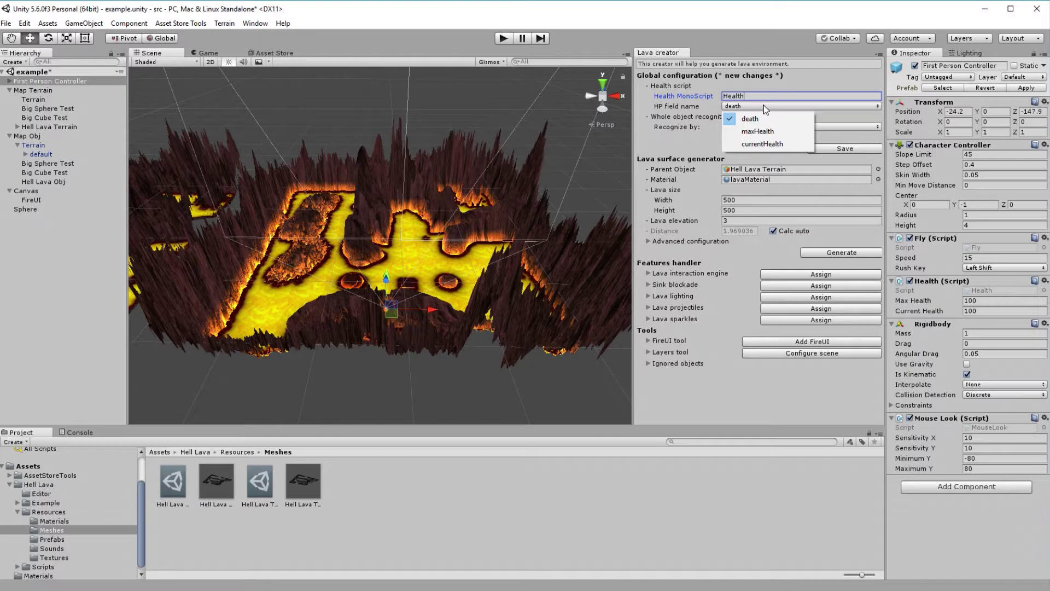
{"action": "left_click", "coordinate": [765, 143]}
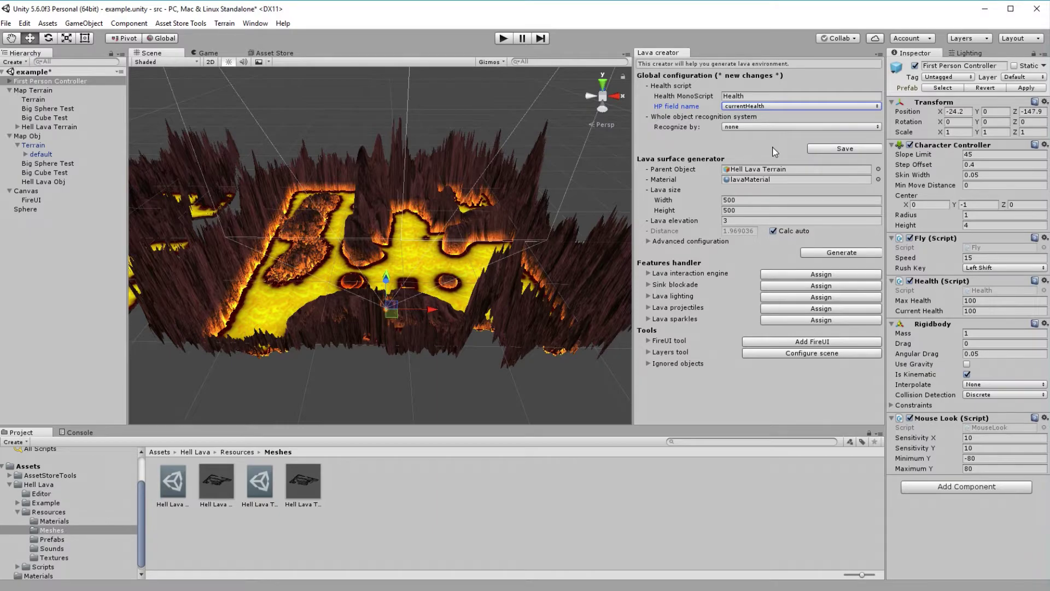
Step: Play-test walking into the lava and back out to check the player's current health, and stop the run
{"action": "left_click", "coordinate": [504, 38]}
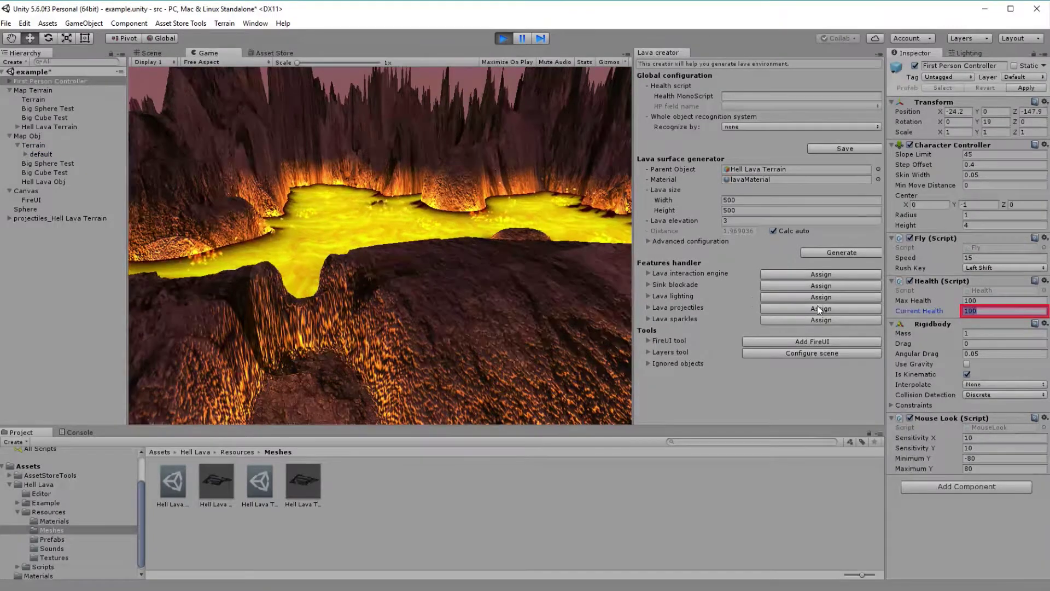
{"action": "key", "text": "w"}
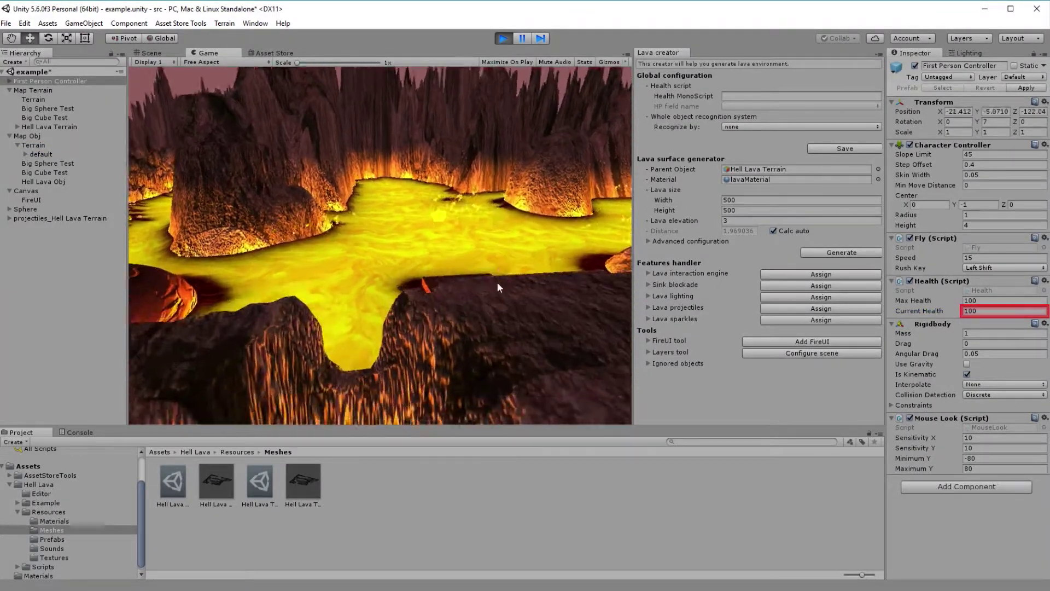
{"action": "key", "text": "w"}
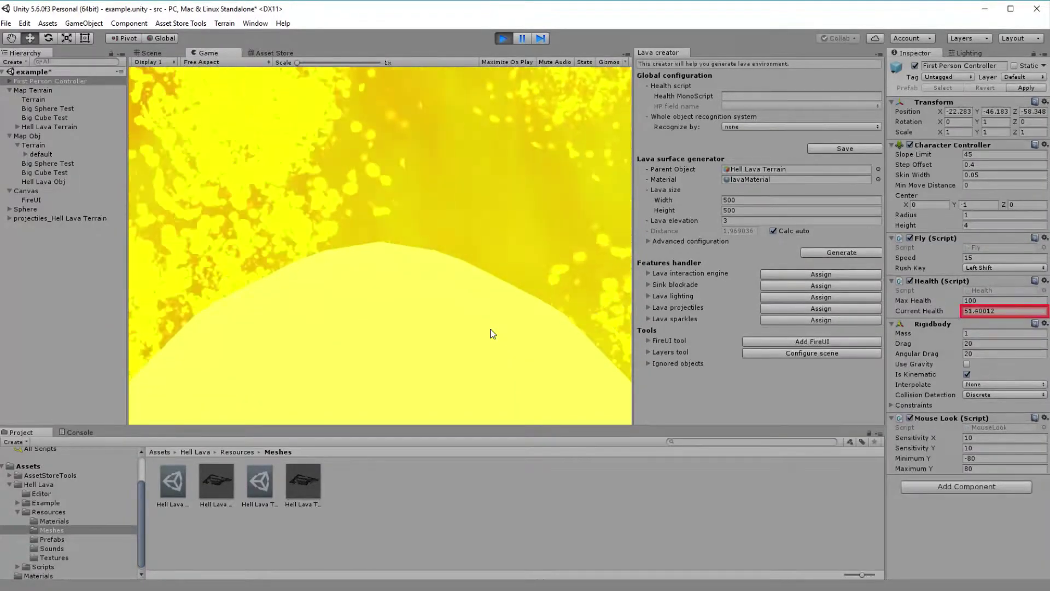
{"action": "key", "text": "s"}
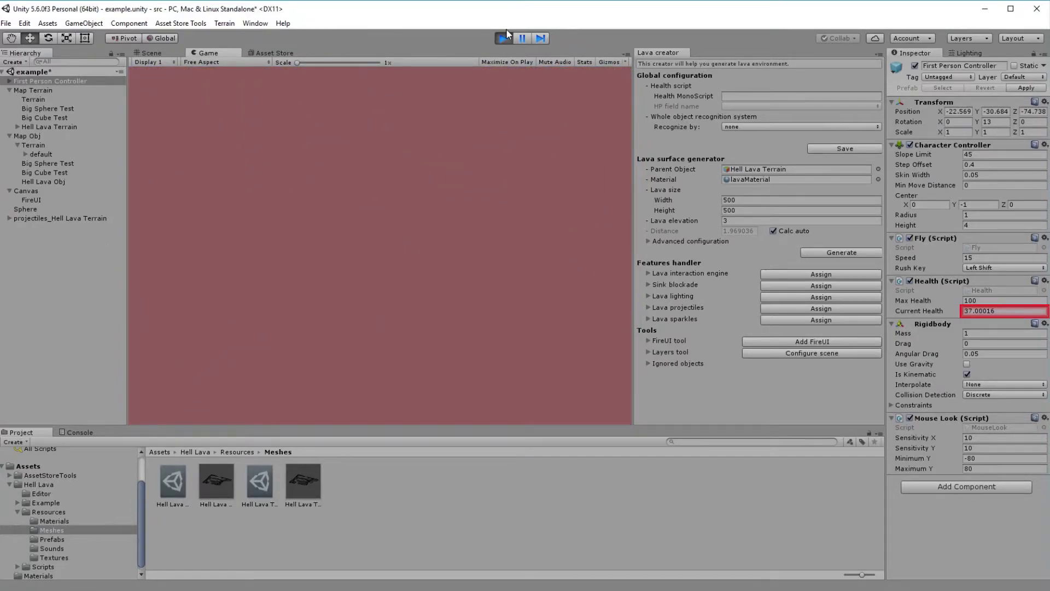
{"action": "left_click", "coordinate": [508, 38]}
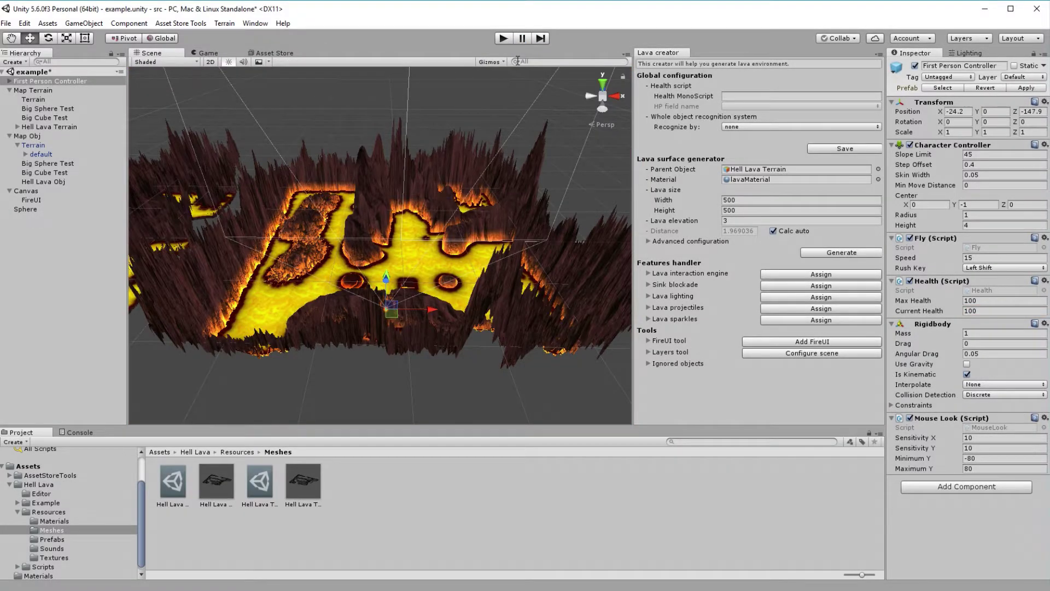
Step: Set the Health MonoScript to Health and the HP field name to currentHealth, and save the global configuration
{"action": "left_click", "coordinate": [747, 96]}
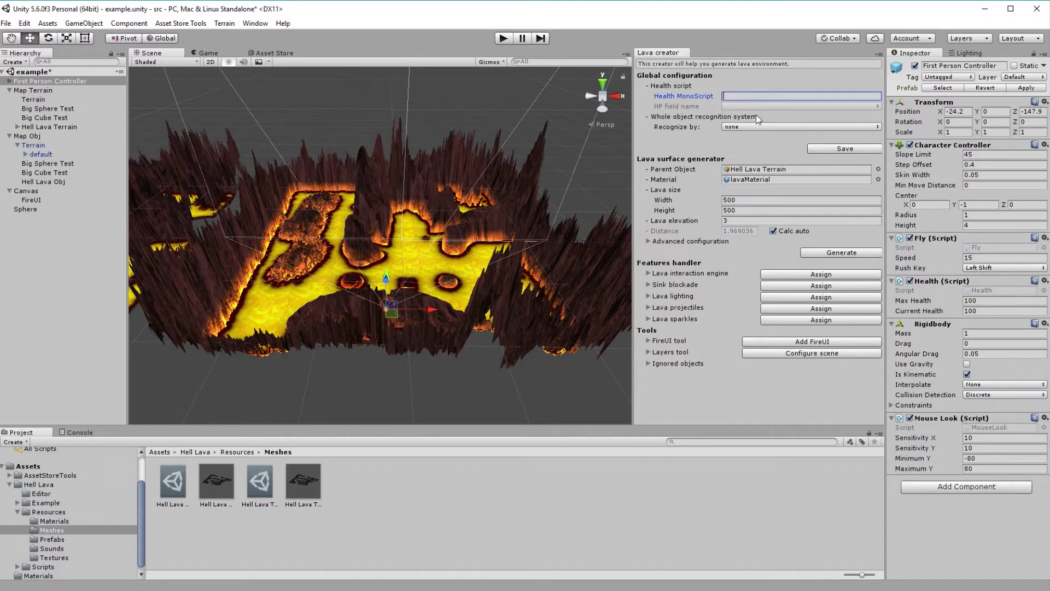
{"action": "type", "text": "Health"}
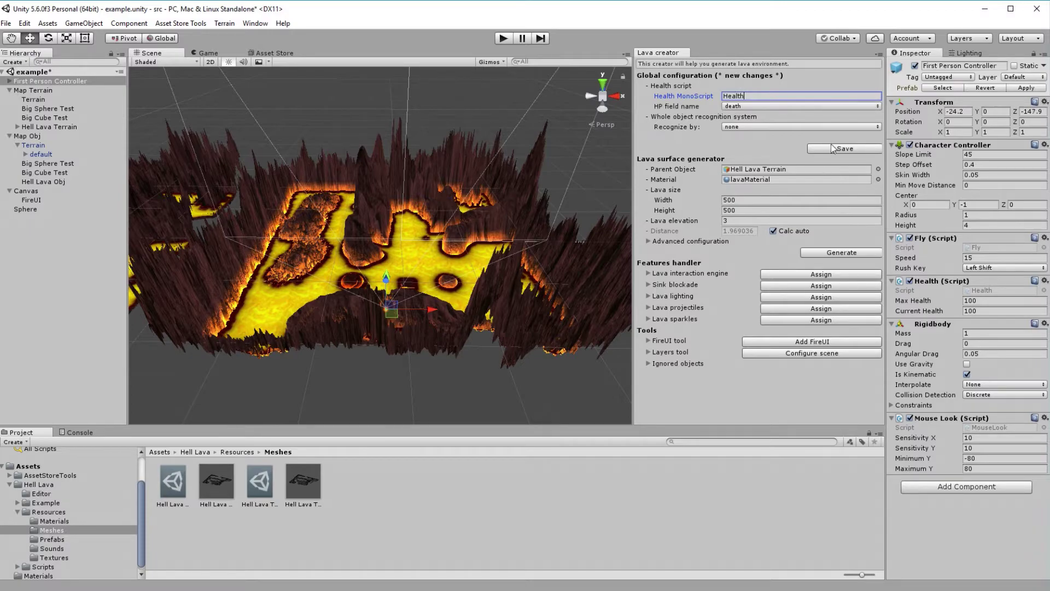
{"action": "left_click", "coordinate": [767, 107]}
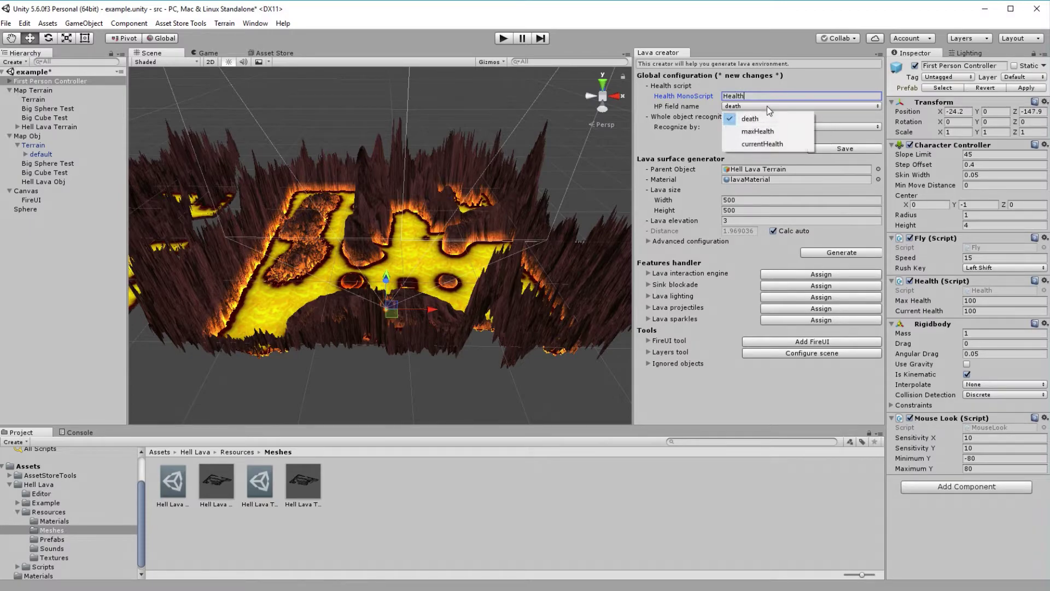
{"action": "left_click", "coordinate": [765, 144]}
{"action": "left_click", "coordinate": [834, 150]}
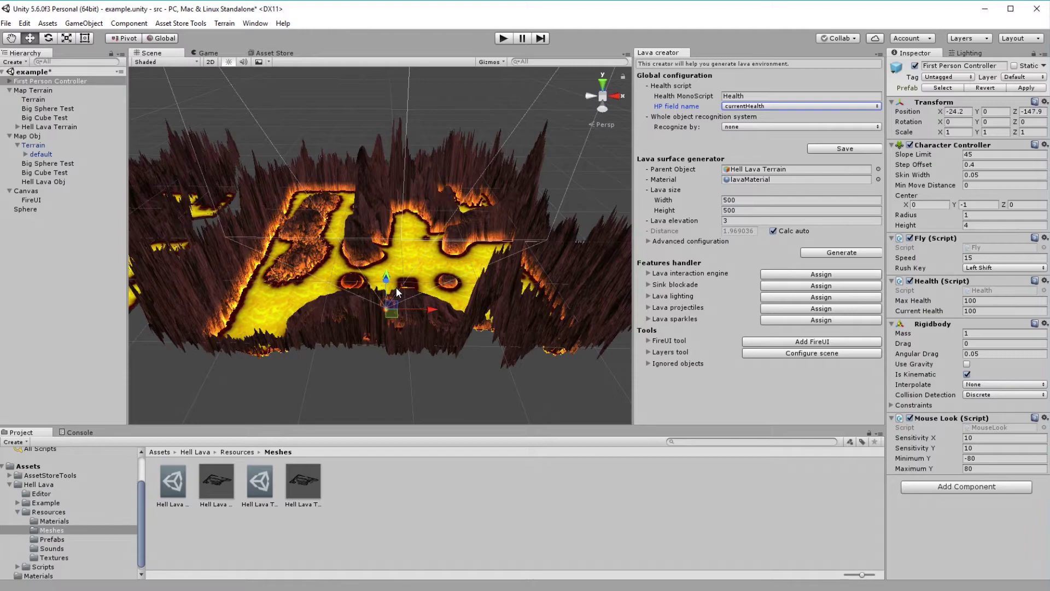
Step: Set whole object recognition to the component named Health, save it, and inspect the stored settings in the GlobalData asset
{"action": "left_click", "coordinate": [741, 127]}
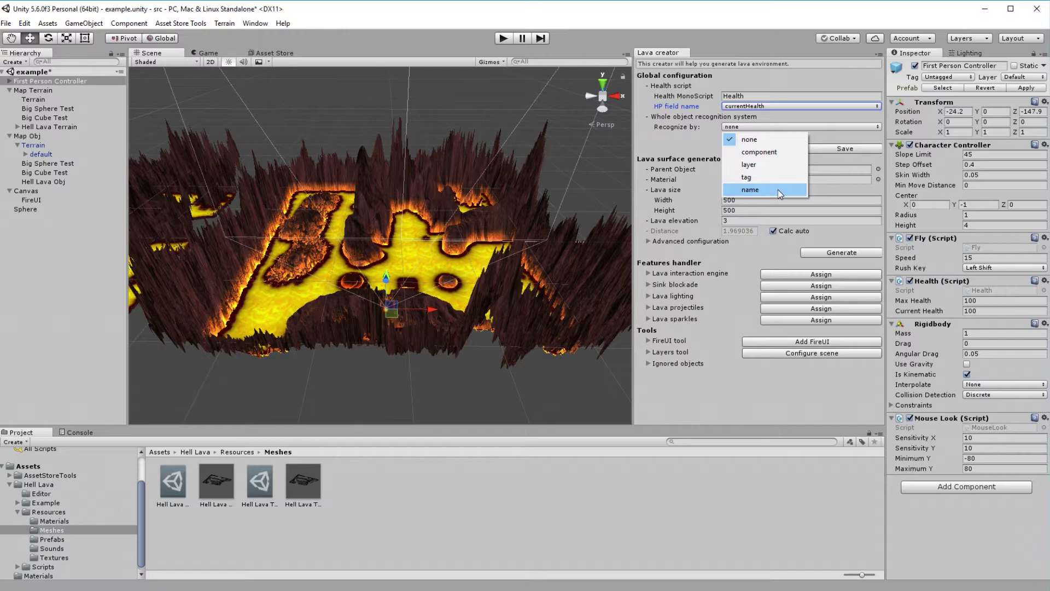
{"action": "left_click", "coordinate": [780, 156]}
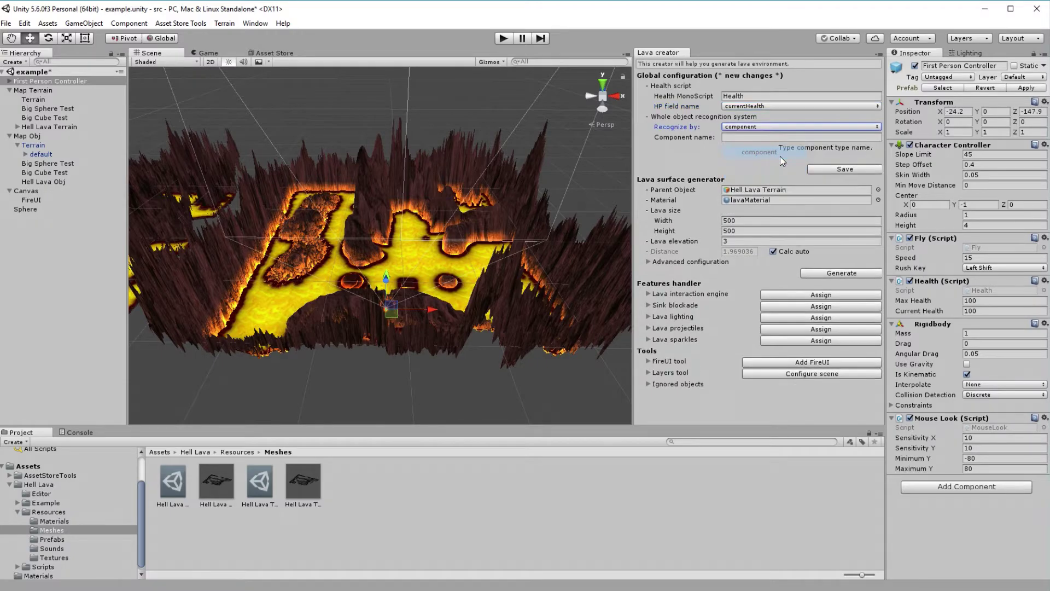
{"action": "left_click", "coordinate": [760, 137]}
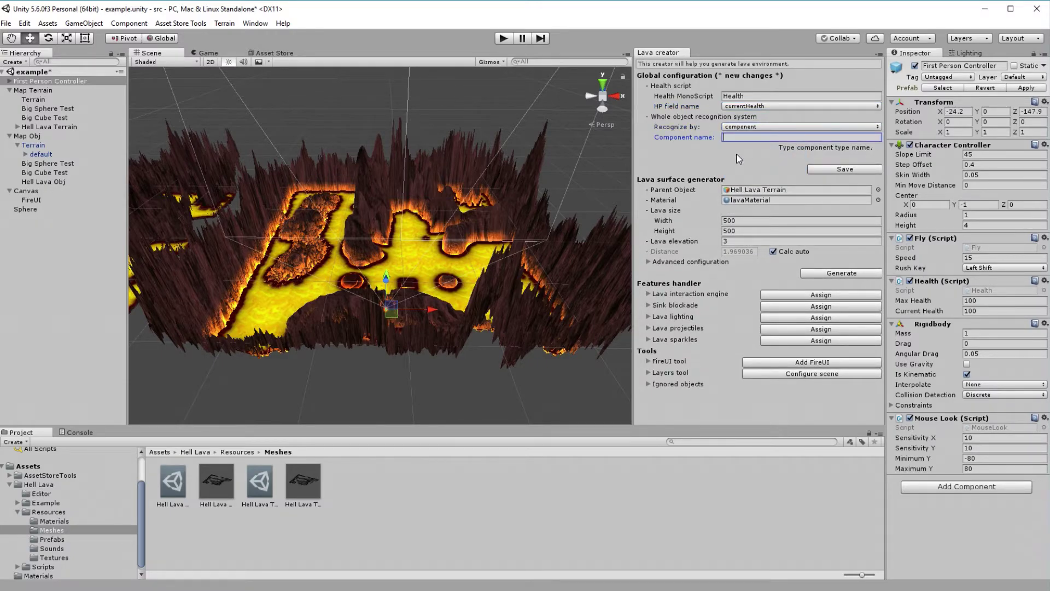
{"action": "type", "text": "Health"}
{"action": "left_click", "coordinate": [863, 174]}
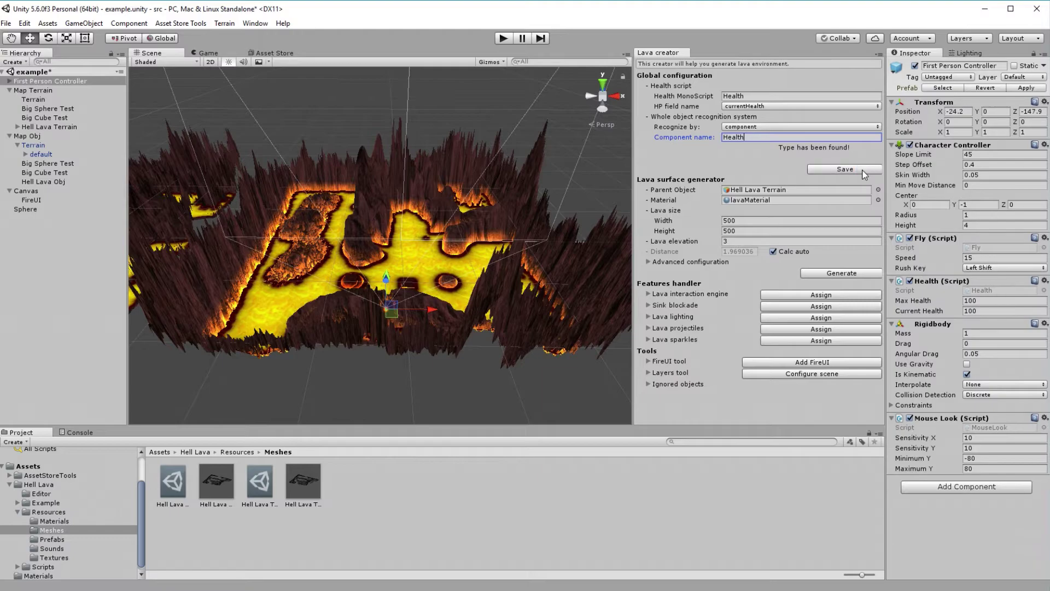
{"action": "left_click", "coordinate": [71, 510]}
{"action": "left_click", "coordinate": [390, 484]}
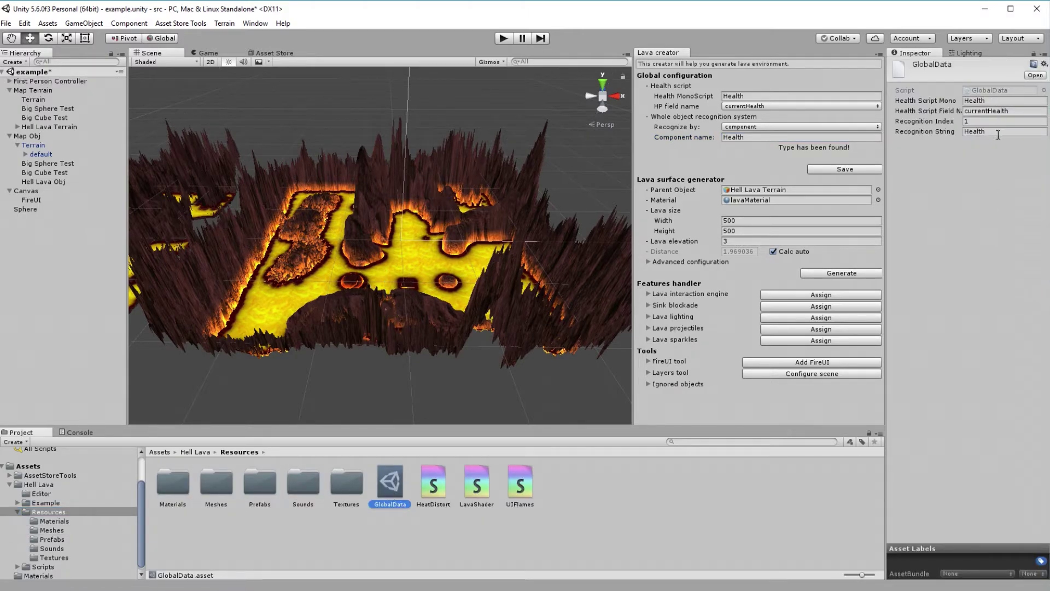
Step: Add the playerPack prefab from the Resources Prefabs folder as a child of the First Person Controller
{"action": "left_click", "coordinate": [266, 484]}
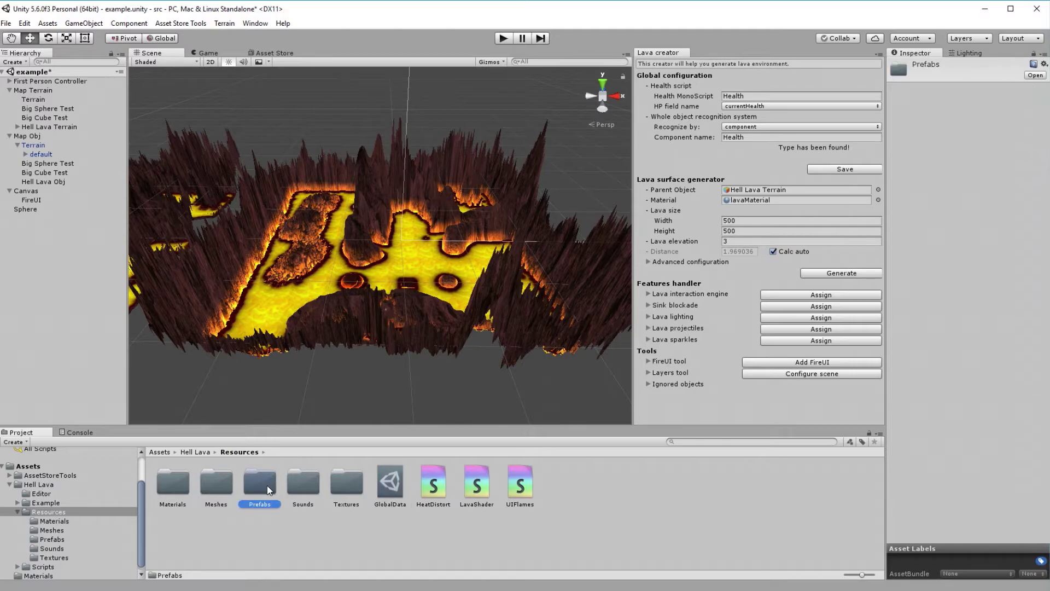
{"action": "double_click", "coordinate": [266, 484]}
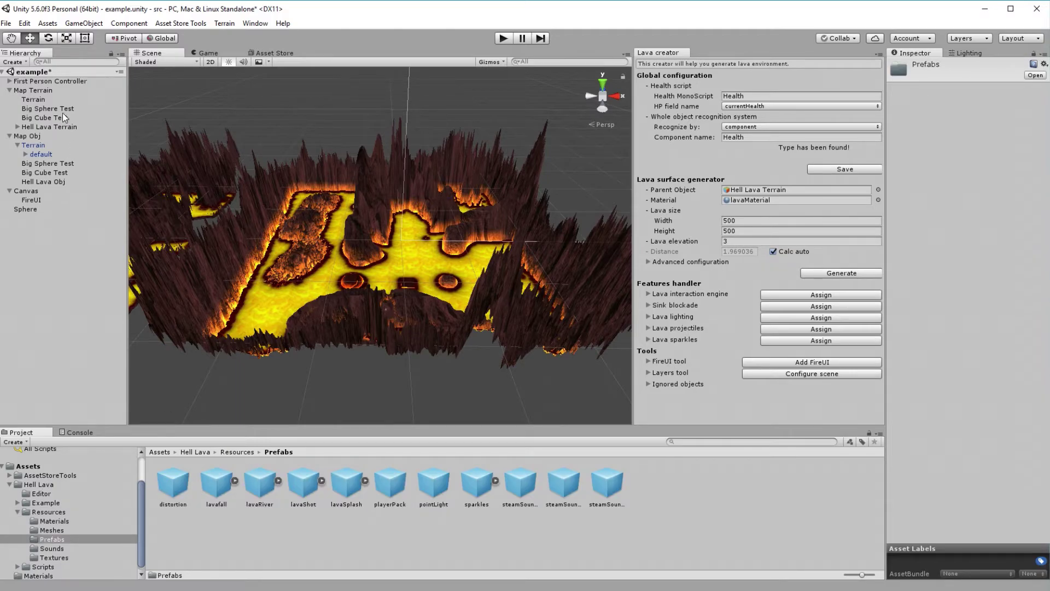
{"action": "left_click", "coordinate": [9, 81]}
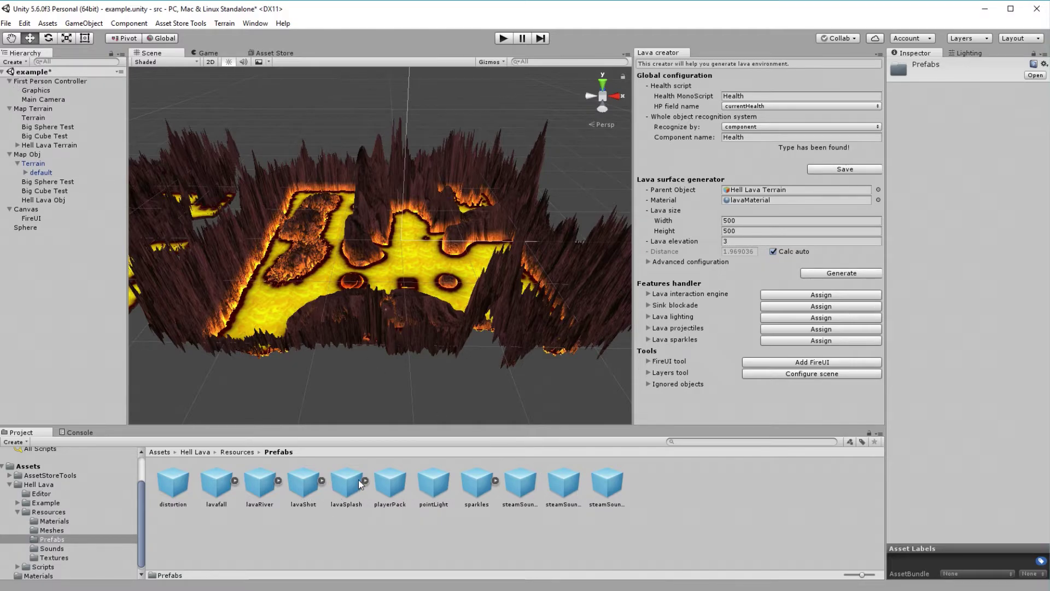
{"action": "left_click_drag", "start_coordinate": [392, 485], "coordinate": [84, 104]}
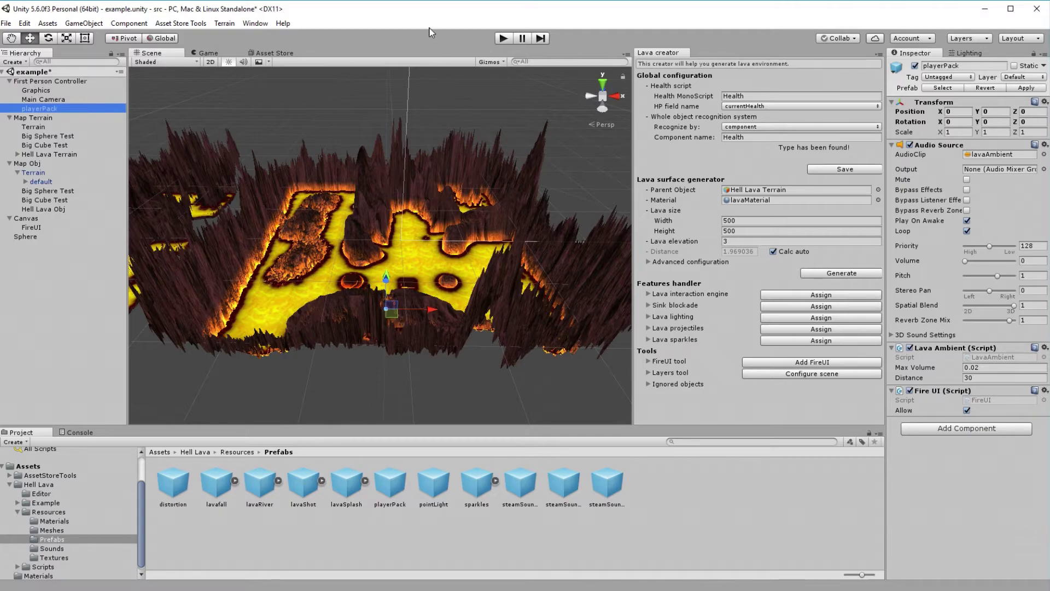
Step: Play-test walking into the lava to examine the playerPack's ambient sound and fire screen effect, and stop the run
{"action": "left_click", "coordinate": [503, 38]}
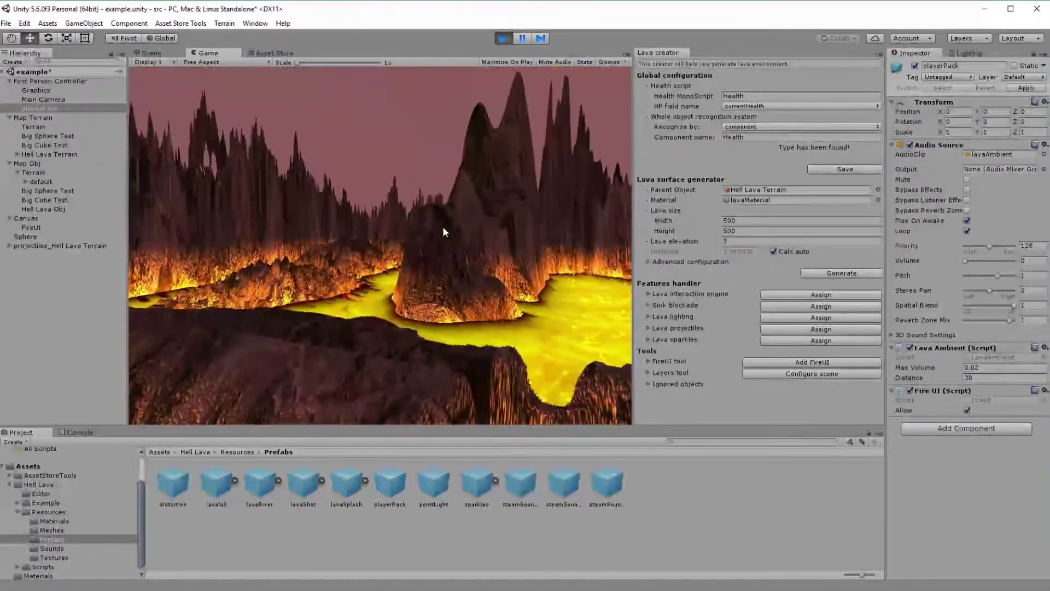
{"action": "key", "text": "w"}
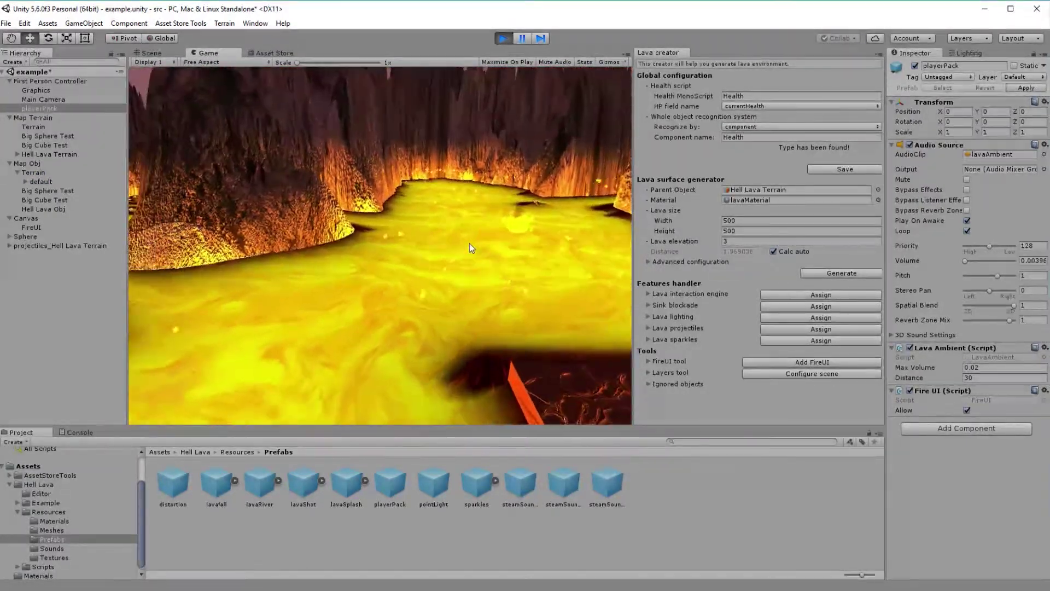
{"action": "key", "text": "w"}
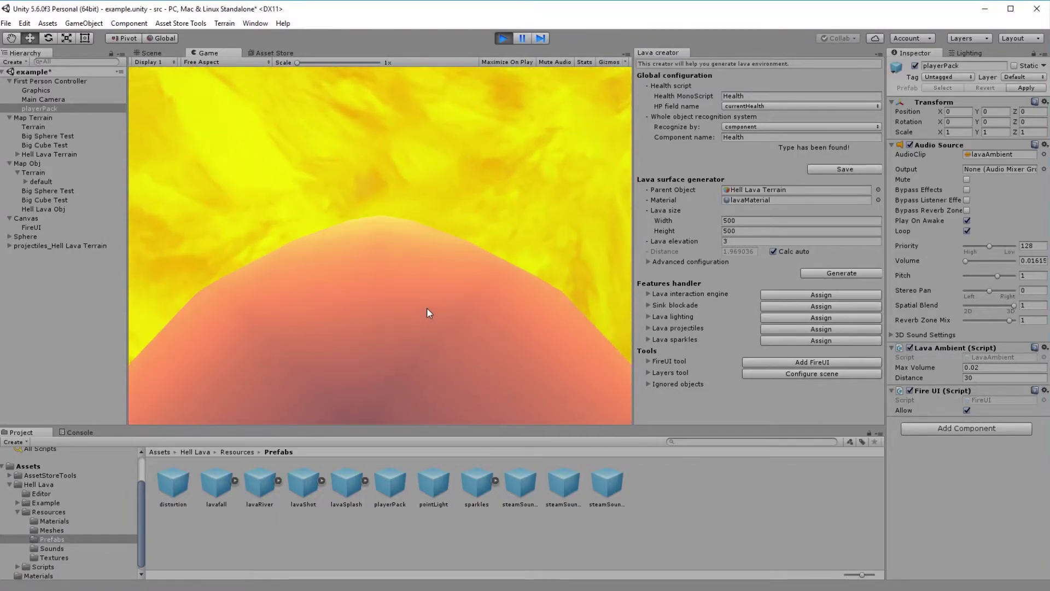
{"action": "key", "text": "w"}
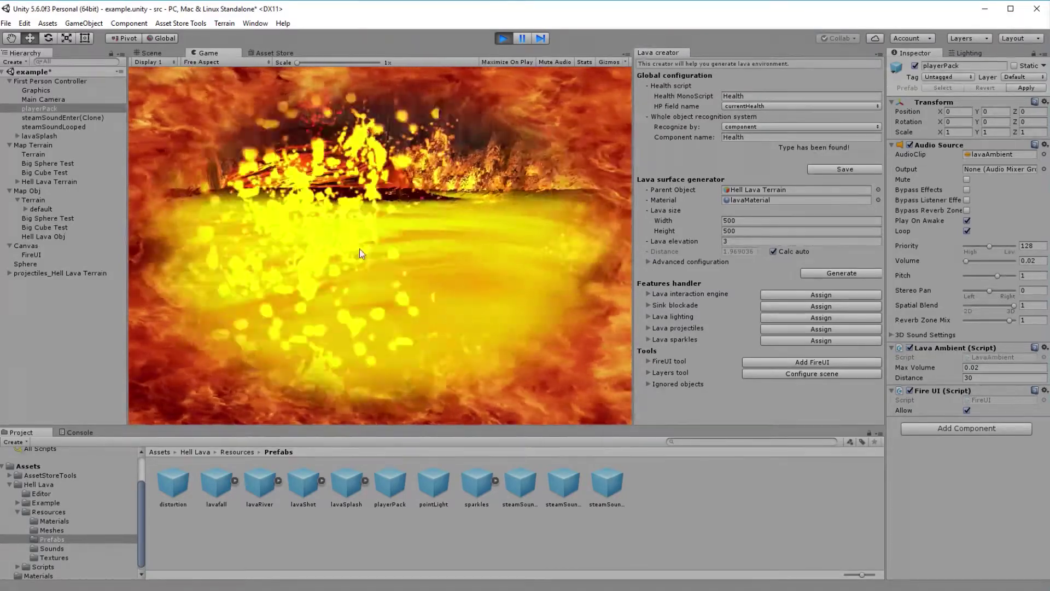
{"action": "left_click", "coordinate": [504, 38]}
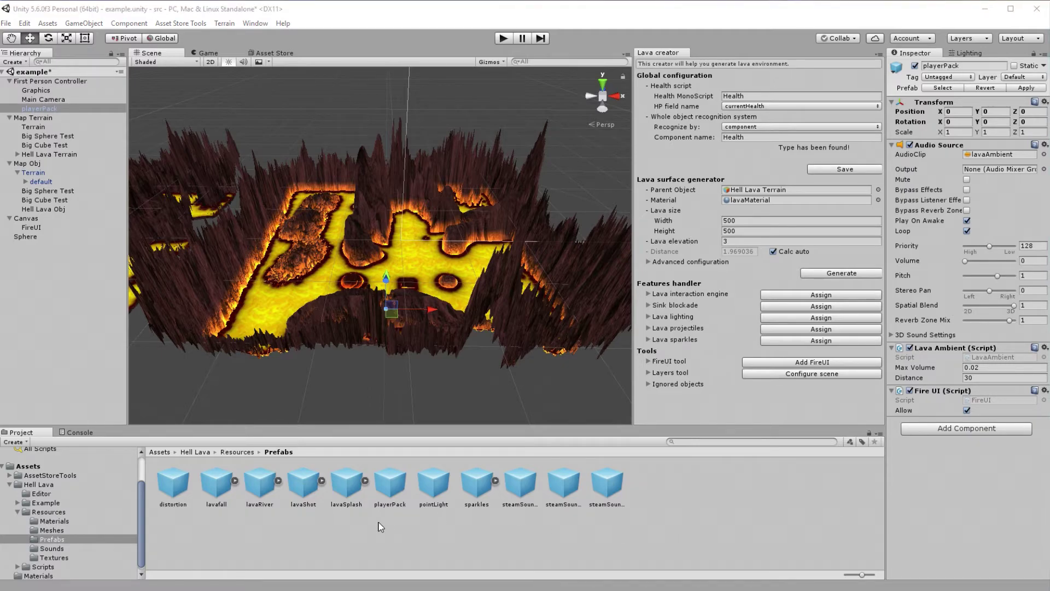
Step: Place the lavafall prefab from the Resources Prefabs folder on the rocky mountain slope beside the lava lake
{"action": "left_click", "coordinate": [206, 488]}
{"action": "right_click_drag", "start_coordinate": [435, 329], "coordinate": [552, 418]}
{"action": "key", "text": "w"}
{"action": "right_click_drag", "start_coordinate": [523, 493], "coordinate": [486, 440]}
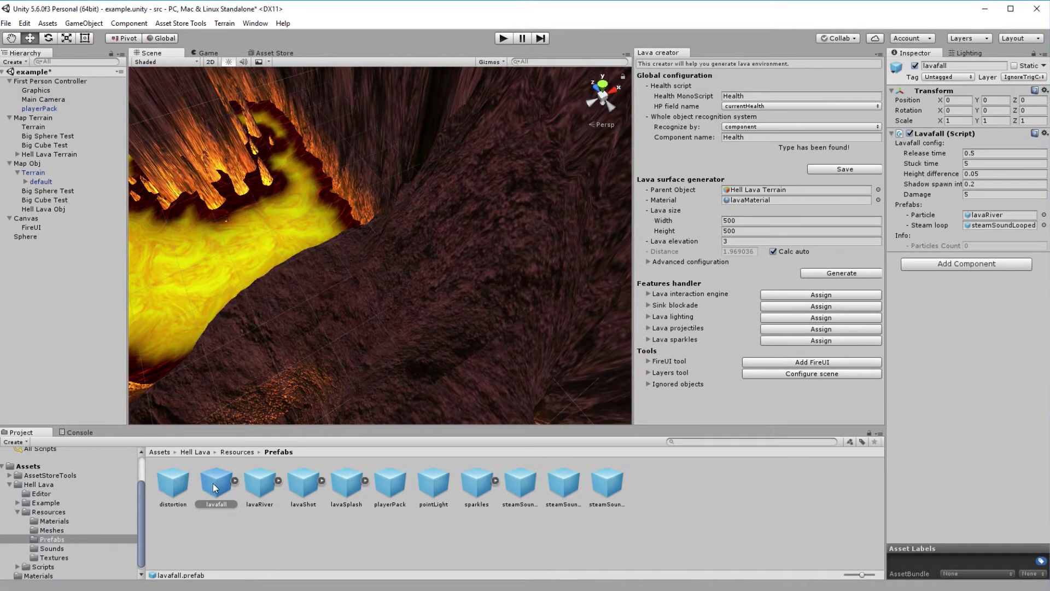
{"action": "left_click_drag", "start_coordinate": [213, 484], "coordinate": [448, 289]}
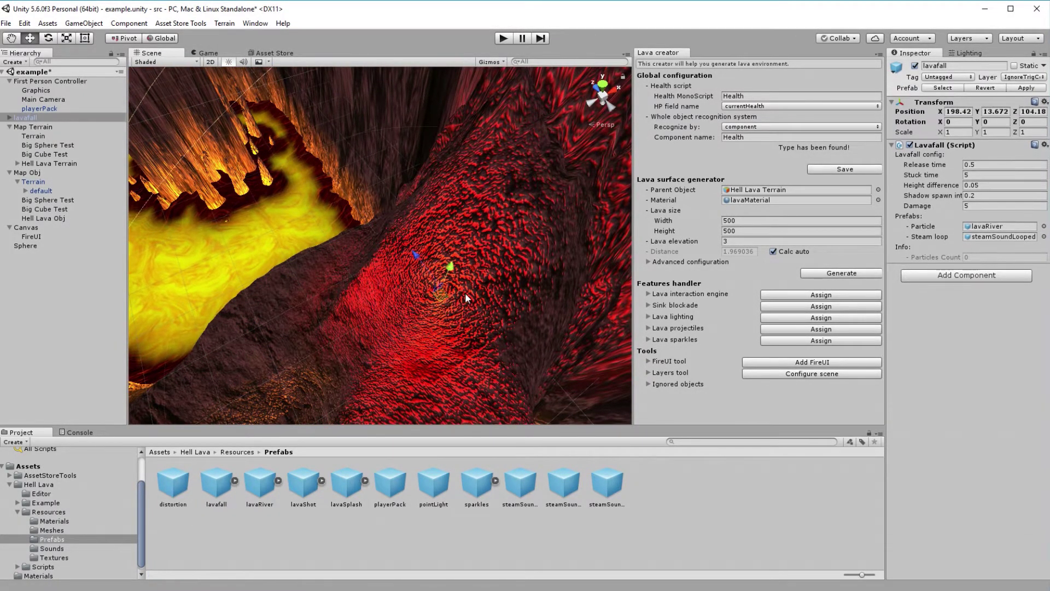
Step: Move the lavafall along the slope and raise it above the rock, to about X 196.23 and Y 17.32
{"action": "right_click_drag", "start_coordinate": [465, 293], "coordinate": [390, 327]}
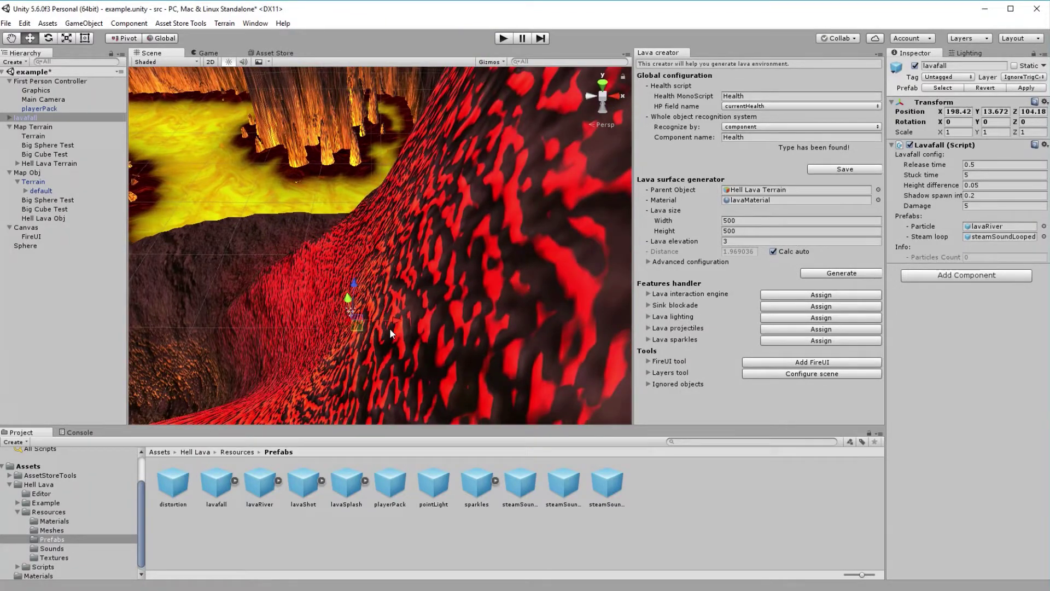
{"action": "left_click_drag", "start_coordinate": [391, 323], "coordinate": [322, 308]}
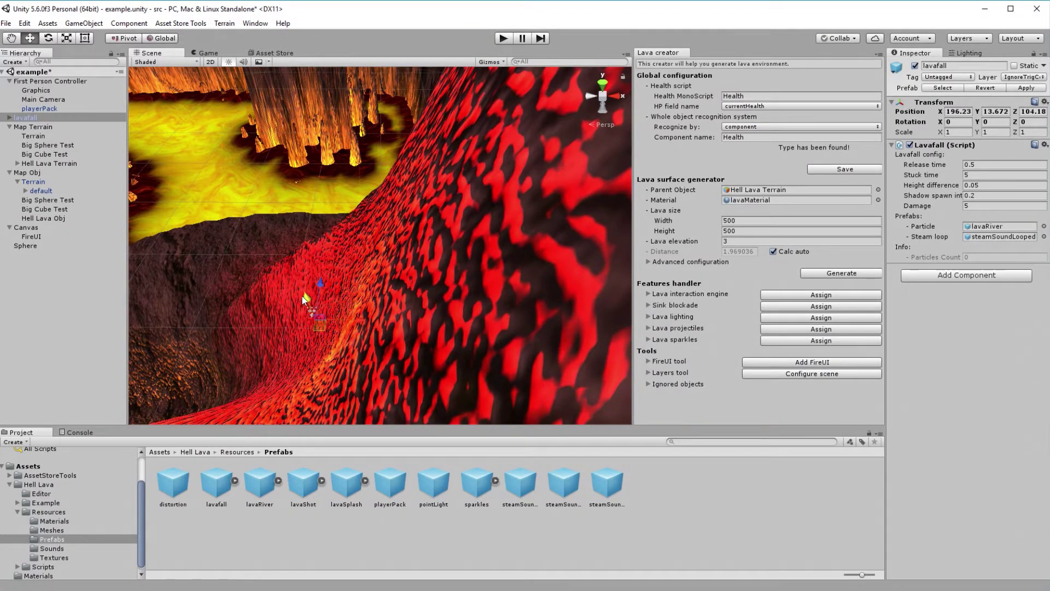
{"action": "right_click_drag", "start_coordinate": [418, 314], "coordinate": [457, 319]}
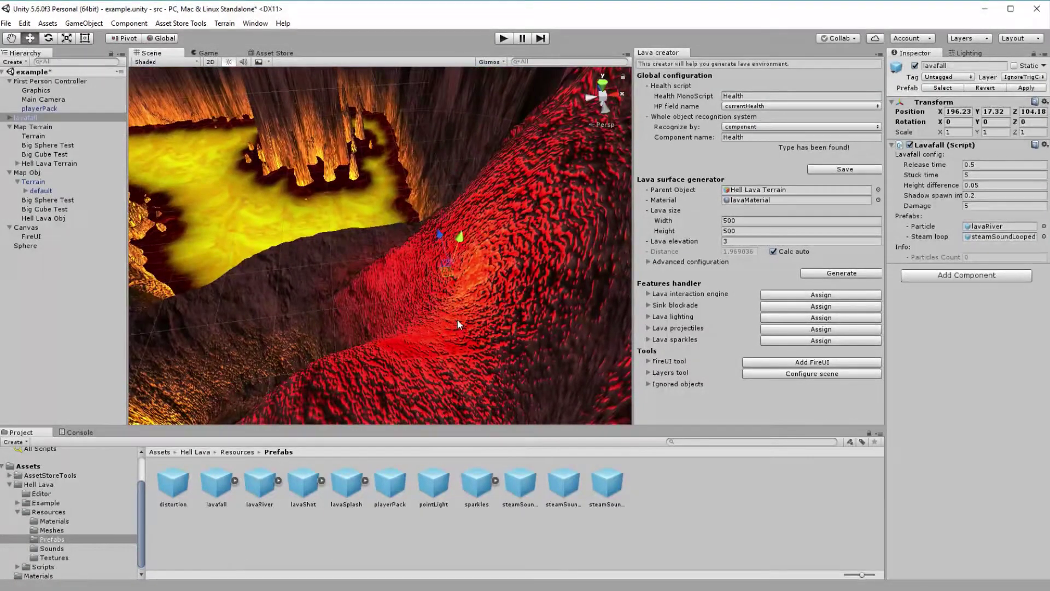
Step: Run the scene and examine in the Scene view how the lavafall flows down the slope
{"action": "left_click", "coordinate": [503, 39]}
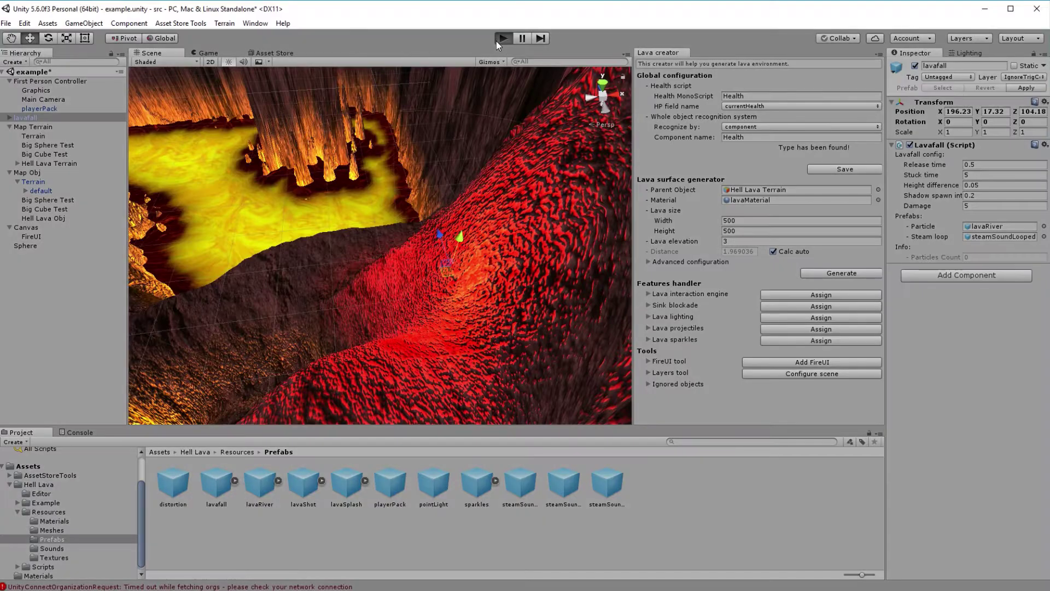
{"action": "left_click", "coordinate": [166, 54]}
{"action": "right_click_drag", "start_coordinate": [444, 246], "coordinate": [618, 309]}
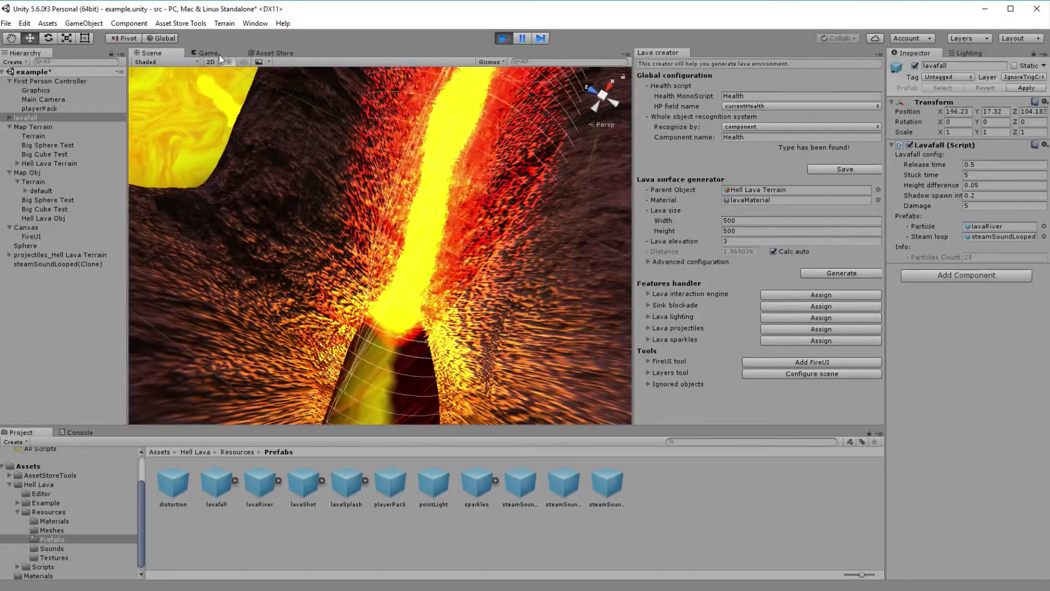
Step: Switch to the Game view and select the First Person Controller to show its Health component during play
{"action": "left_click", "coordinate": [208, 52]}
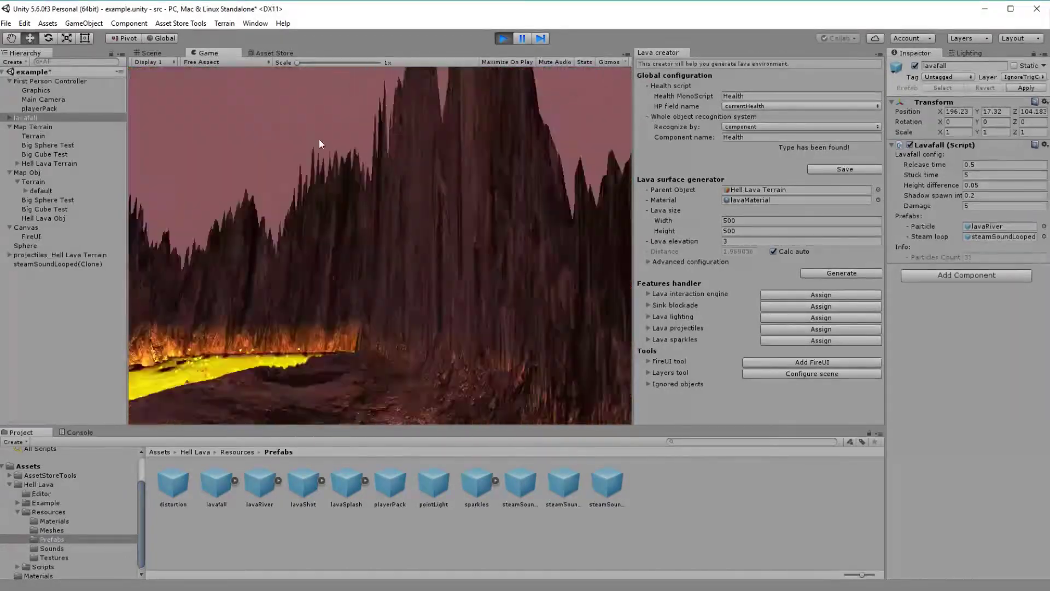
{"action": "key", "text": "w"}
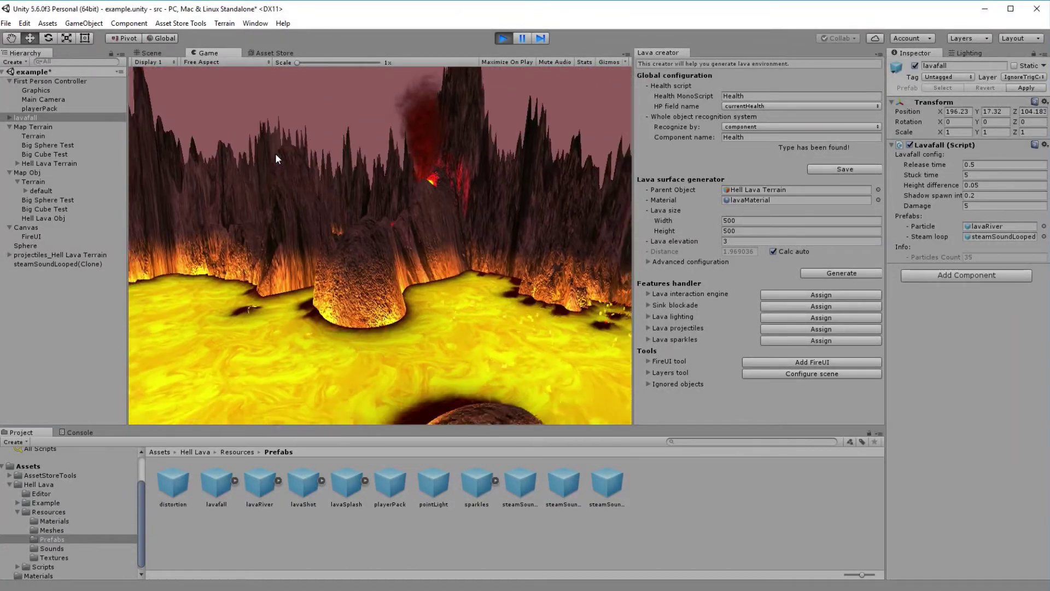
{"action": "key", "text": "w"}
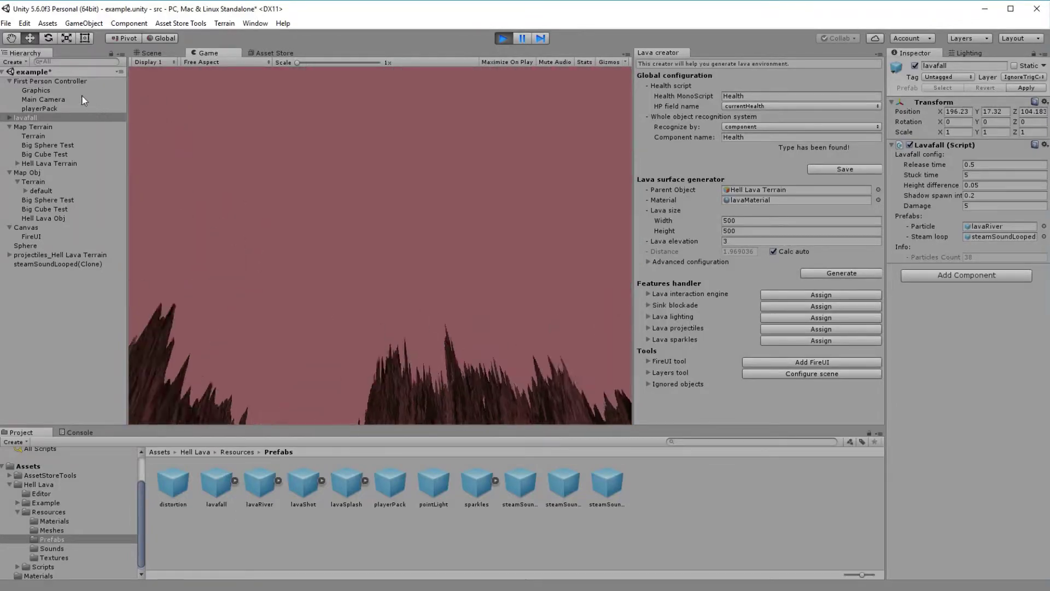
{"action": "left_click", "coordinate": [53, 81]}
{"action": "left_click", "coordinate": [283, 221]}
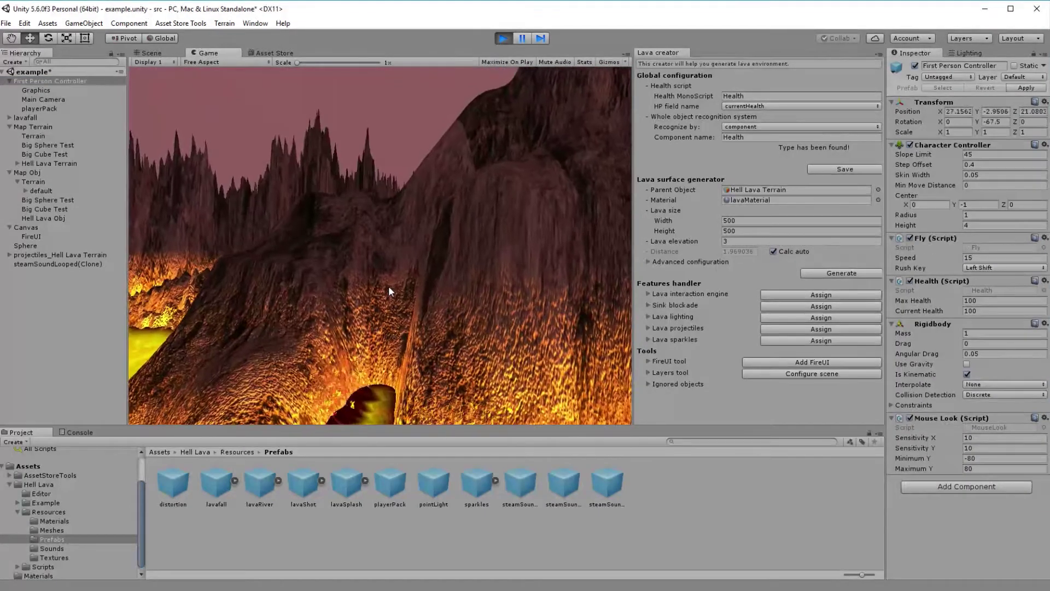
Step: Fly the player into the lavafall and back out to test its effect on Current Health
{"action": "key", "text": "w"}
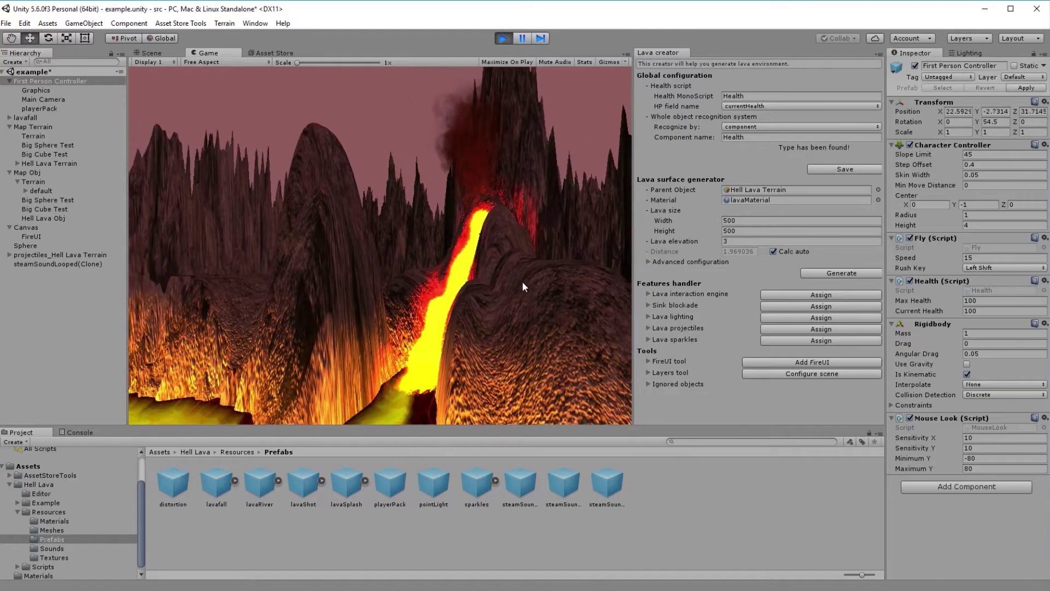
{"action": "key", "text": "w"}
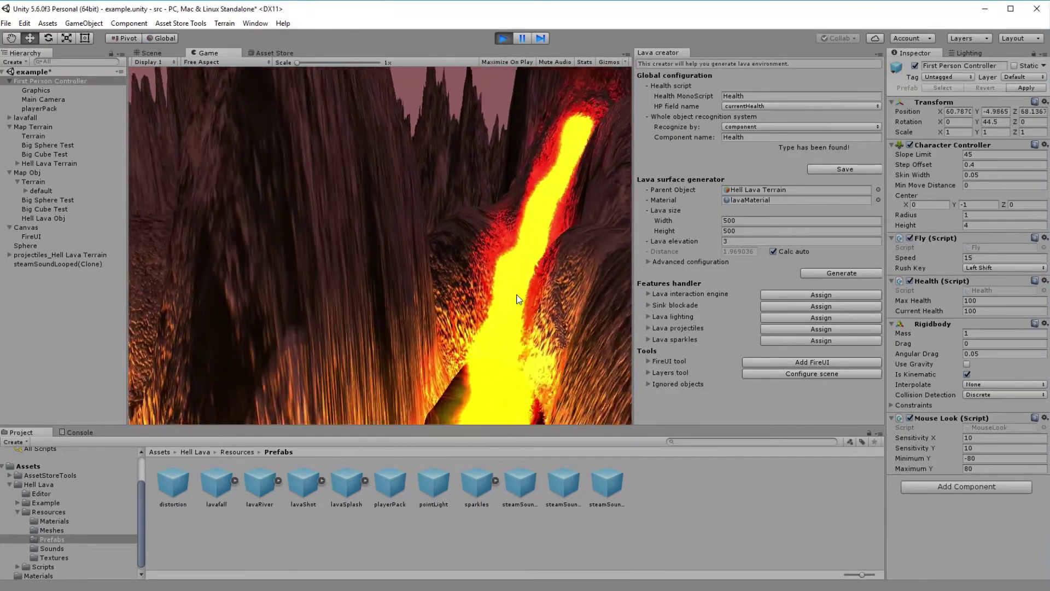
{"action": "key", "text": "w"}
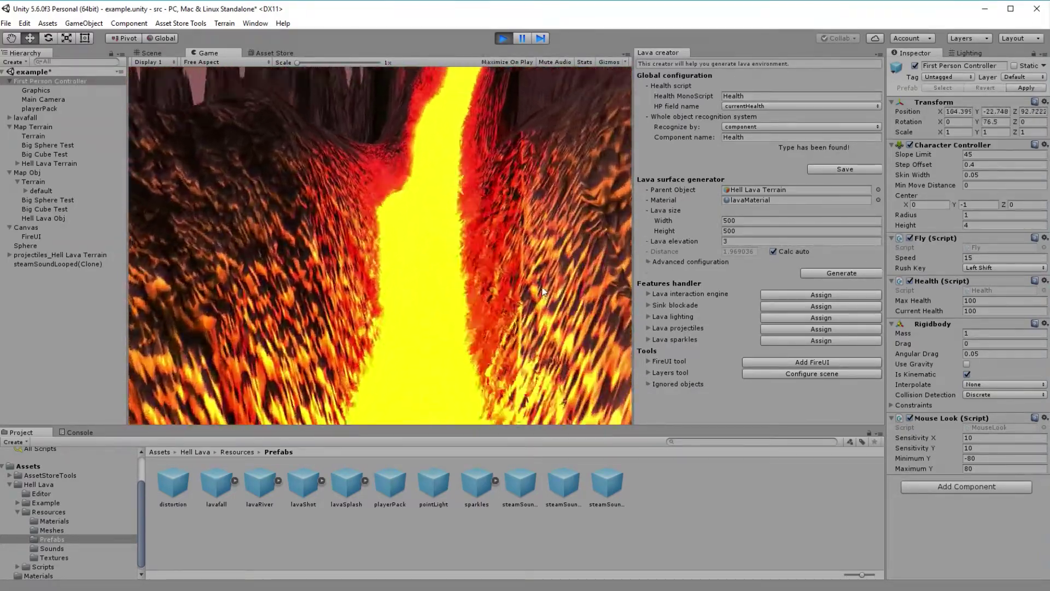
{"action": "key", "text": "w"}
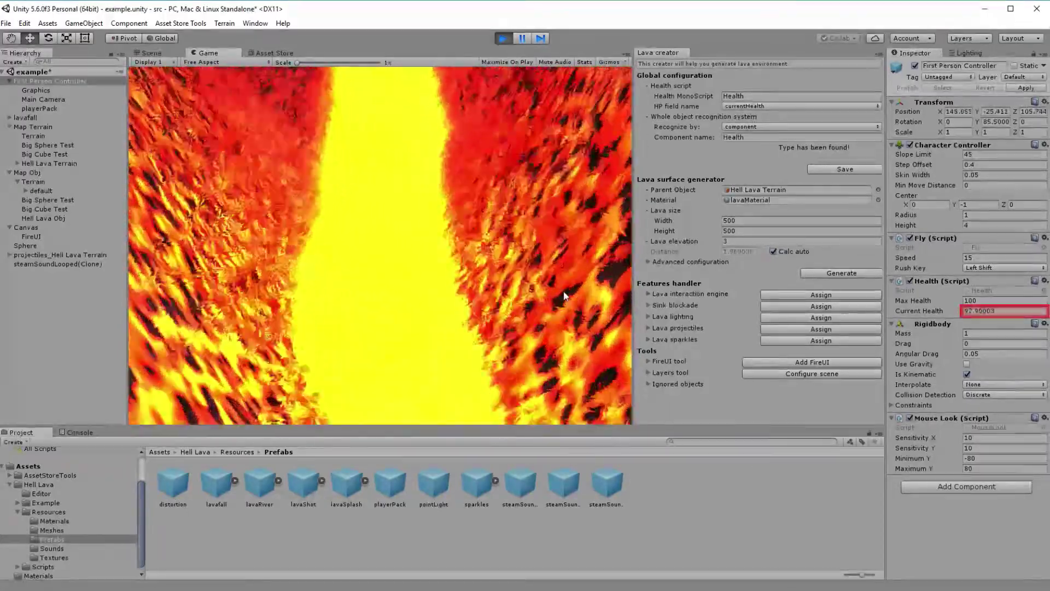
{"action": "key", "text": "s"}
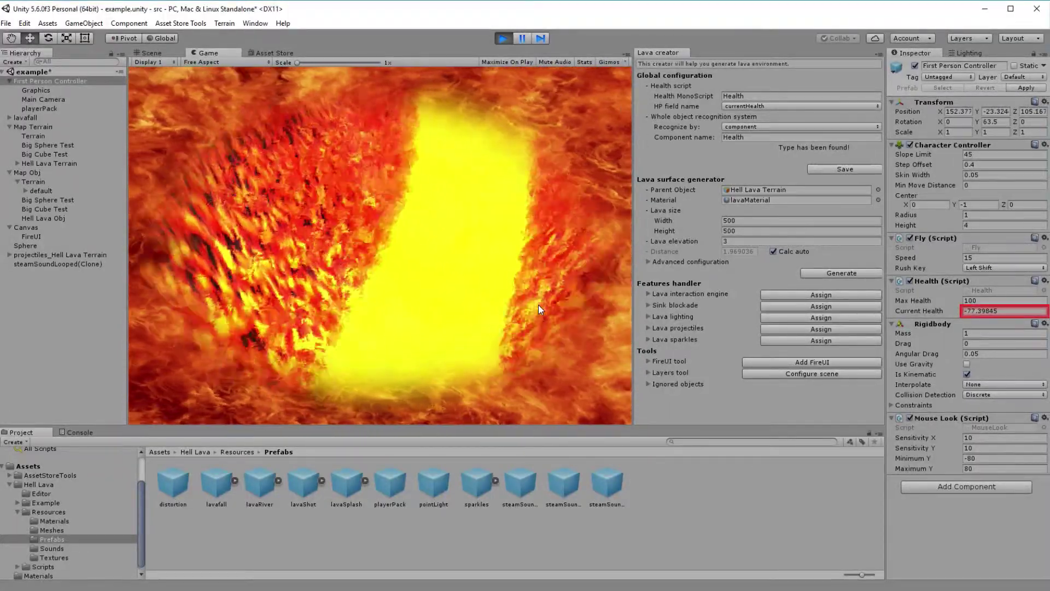
{"action": "key", "text": "s"}
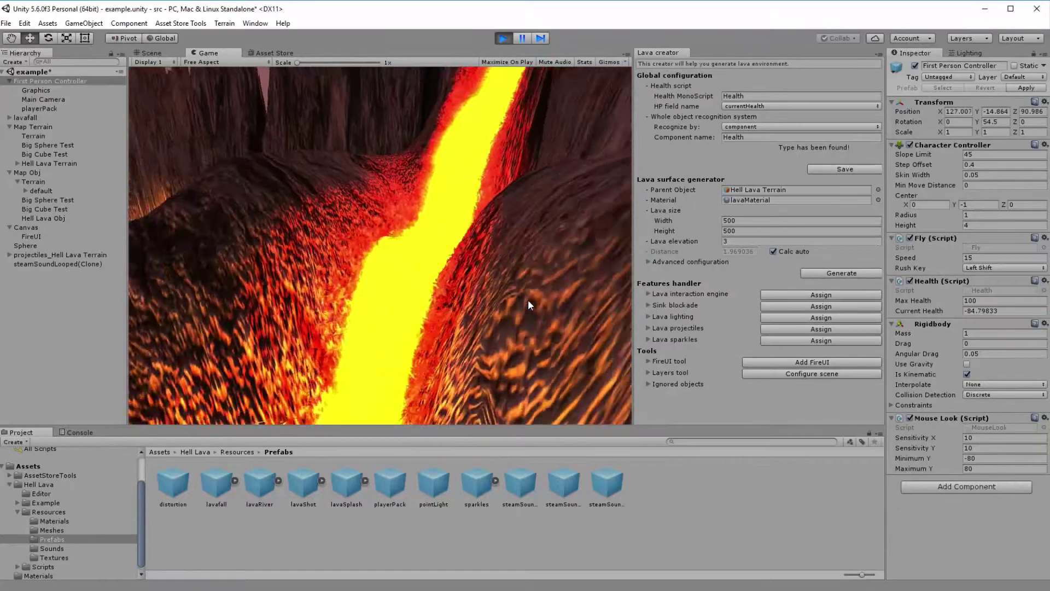
Step: Fly the player backwards and upwards over the lava lake to view the whole lava environment
{"action": "key", "text": "s"}
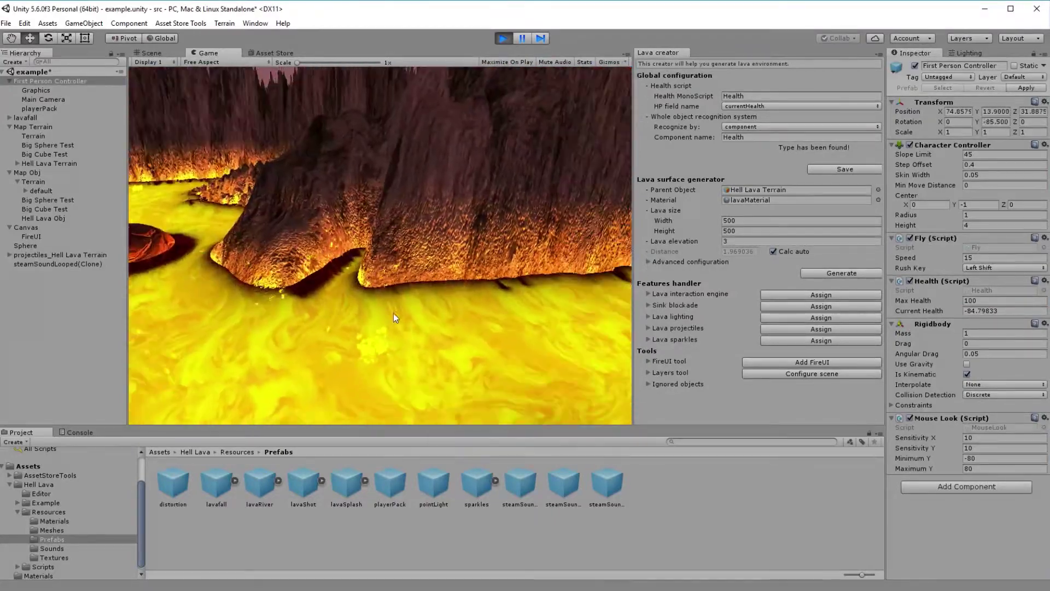
{"action": "key", "text": "s"}
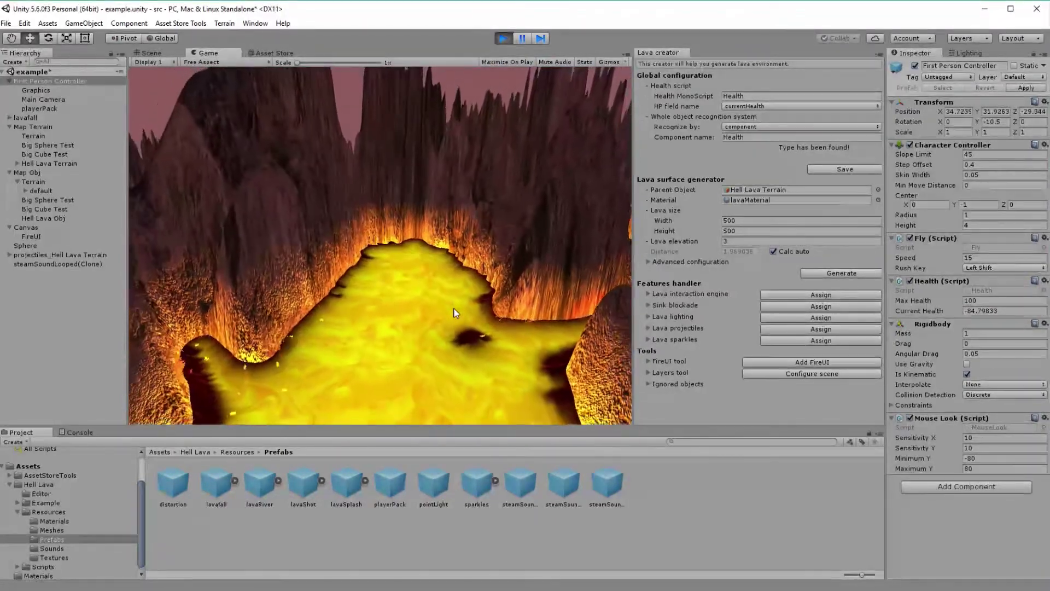
{"action": "key", "text": "s"}
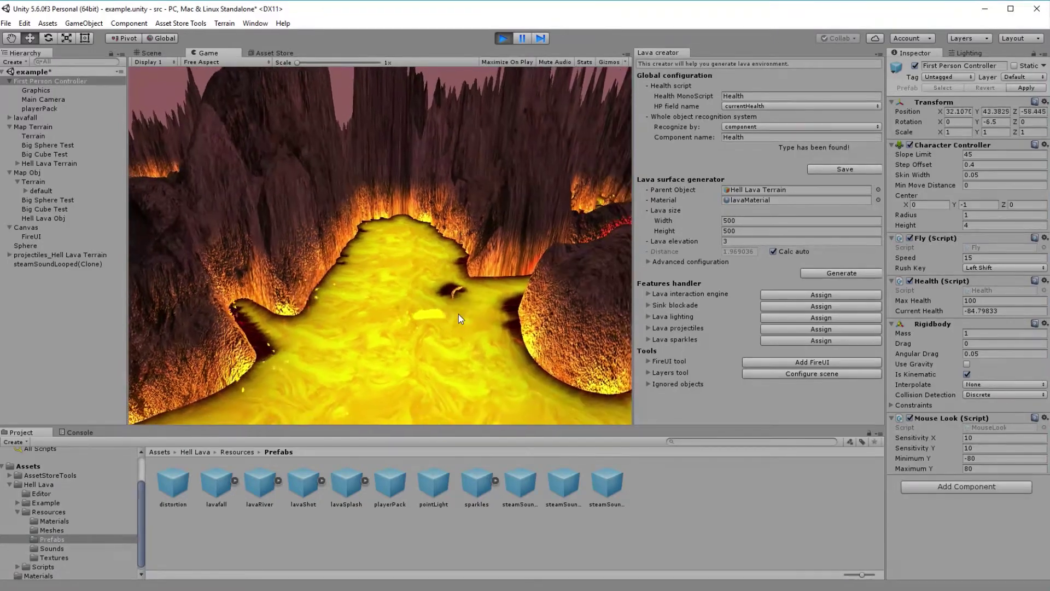
{"action": "key", "text": "s"}
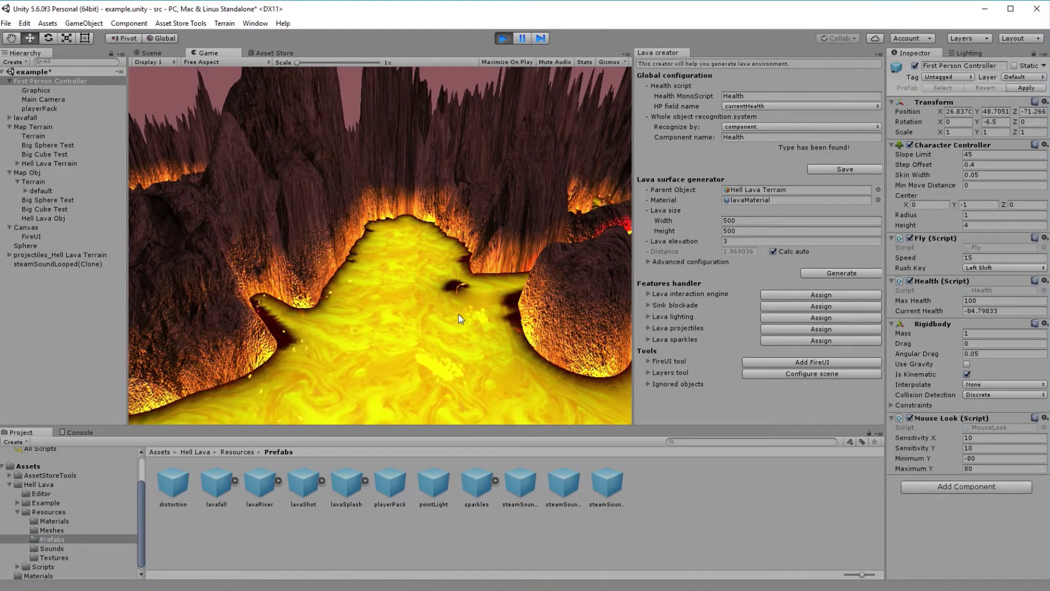
{"action": "key", "text": "s"}
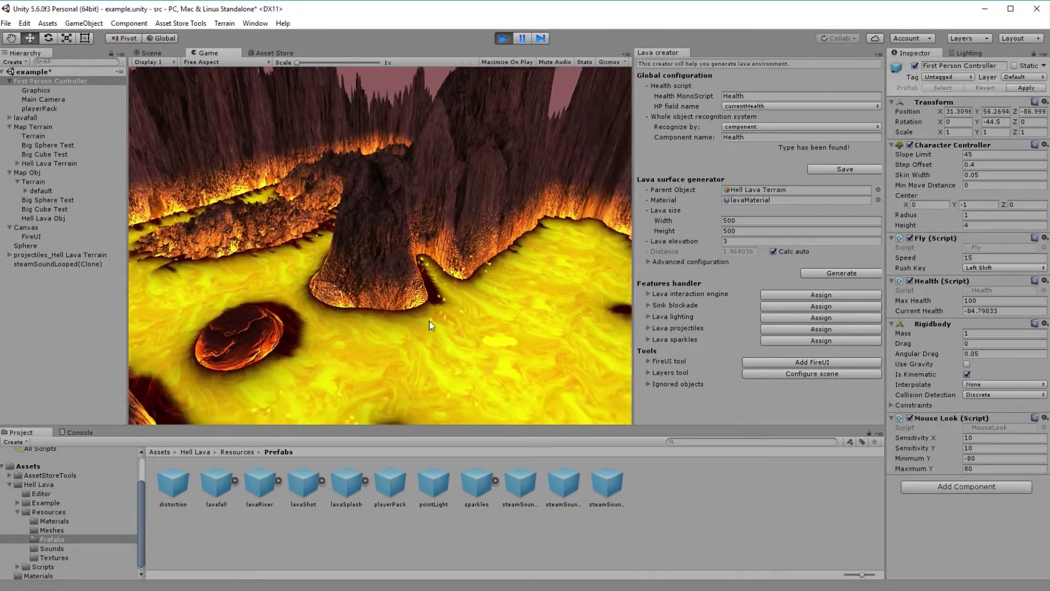
{"action": "key", "text": "s"}
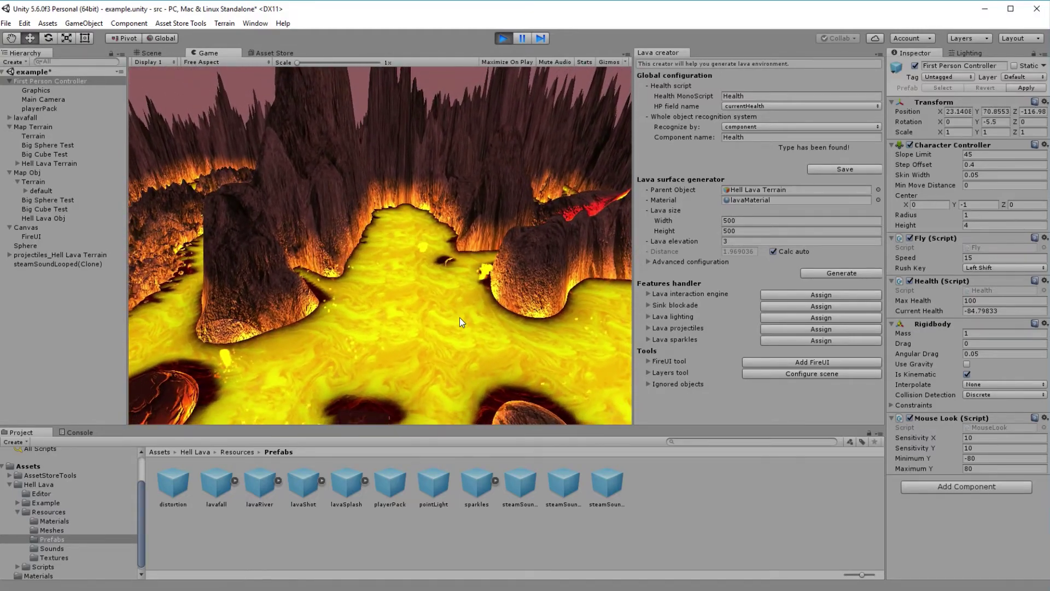
{"action": "key", "text": "s"}
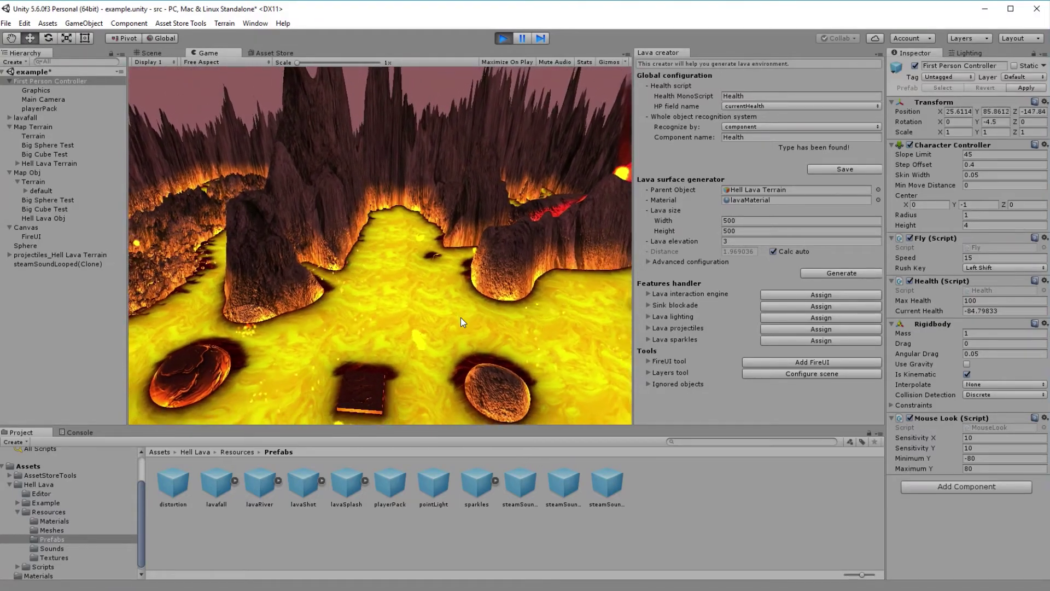
{"action": "key", "text": "s"}
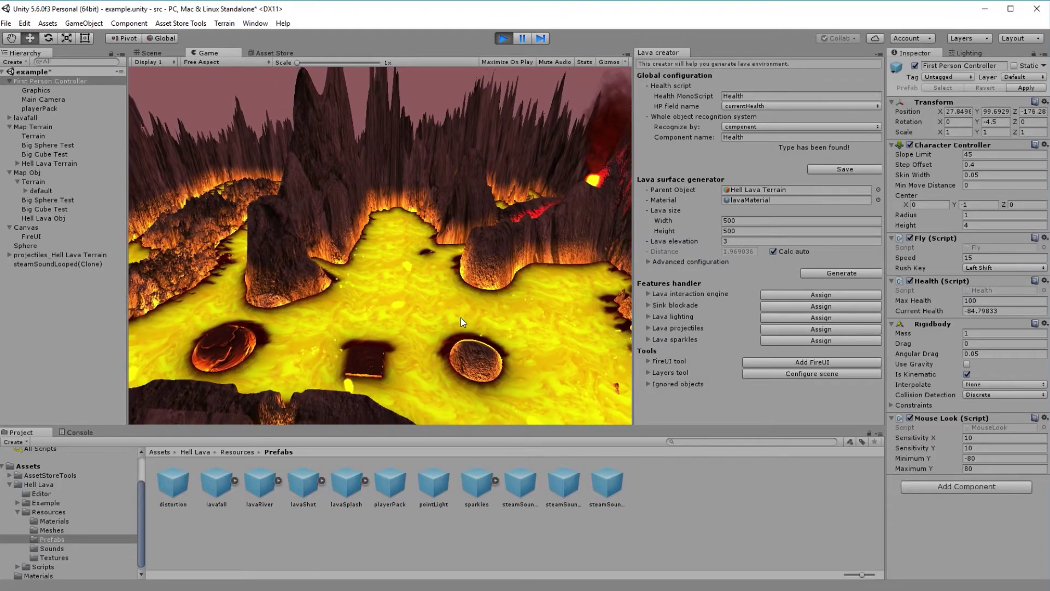